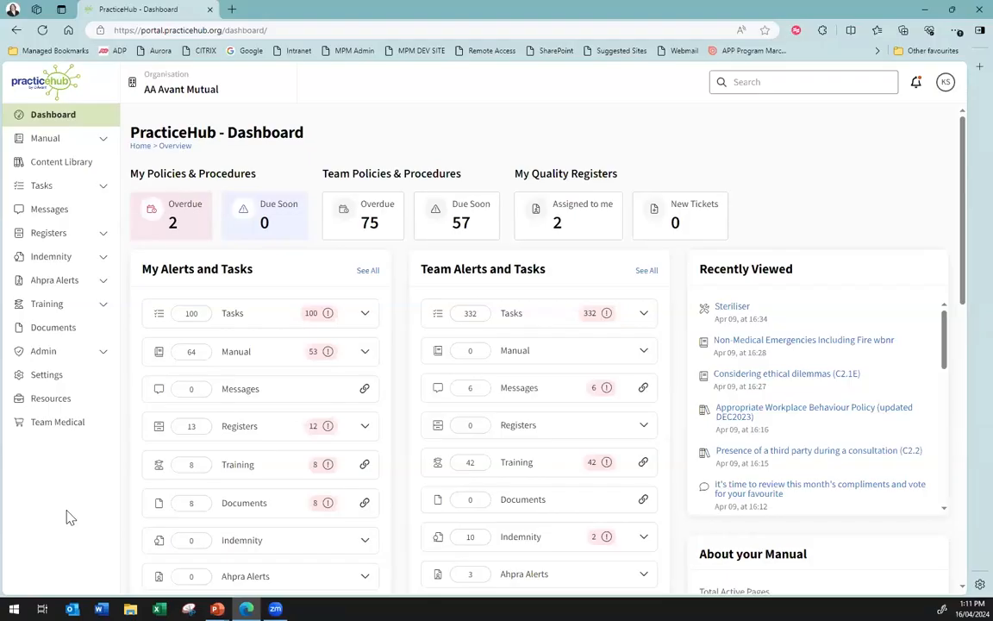
Open the Manage Registers page from the Registers section
left_click(102, 243)
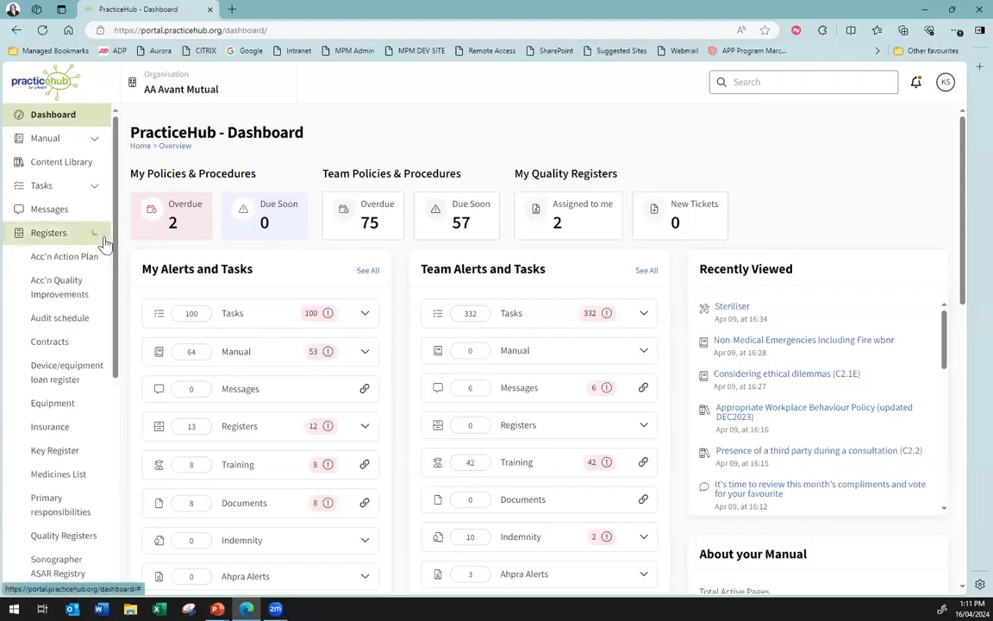
scroll(99, 341, "down", 5)
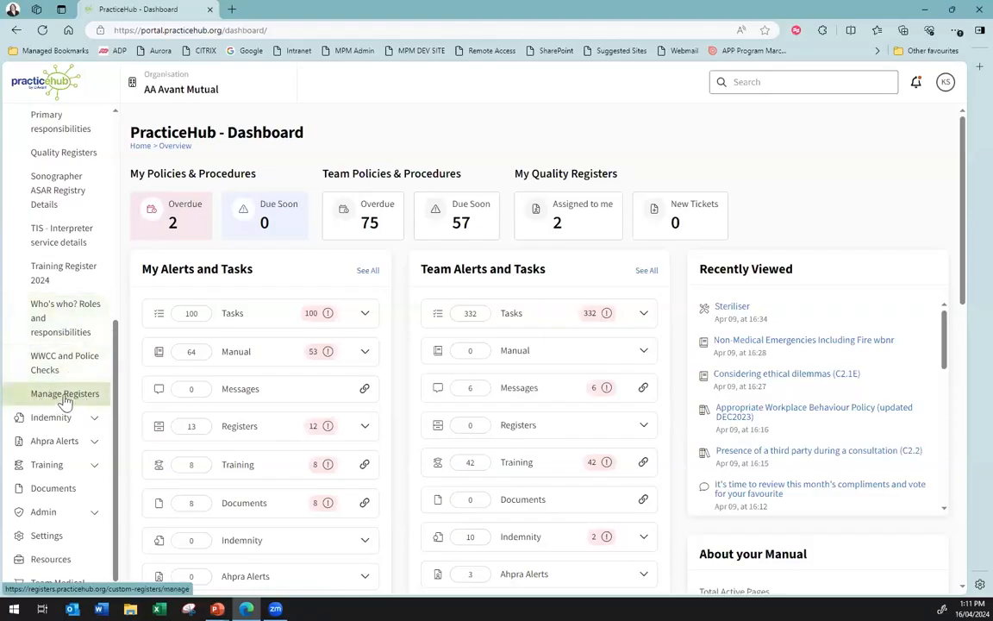
scroll(66, 317, "up", 5)
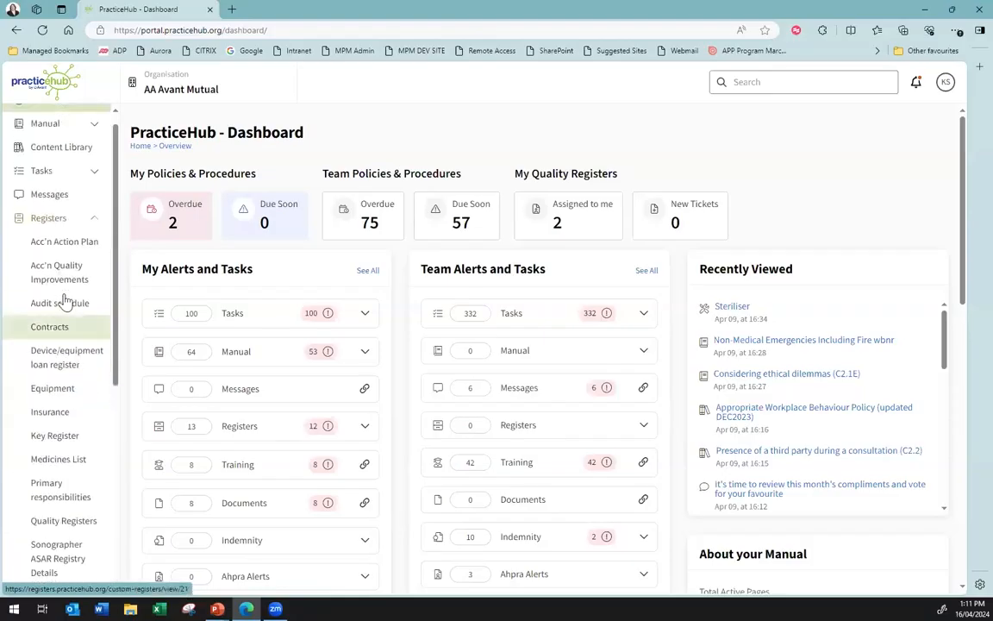
scroll(53, 383, "down", 4)
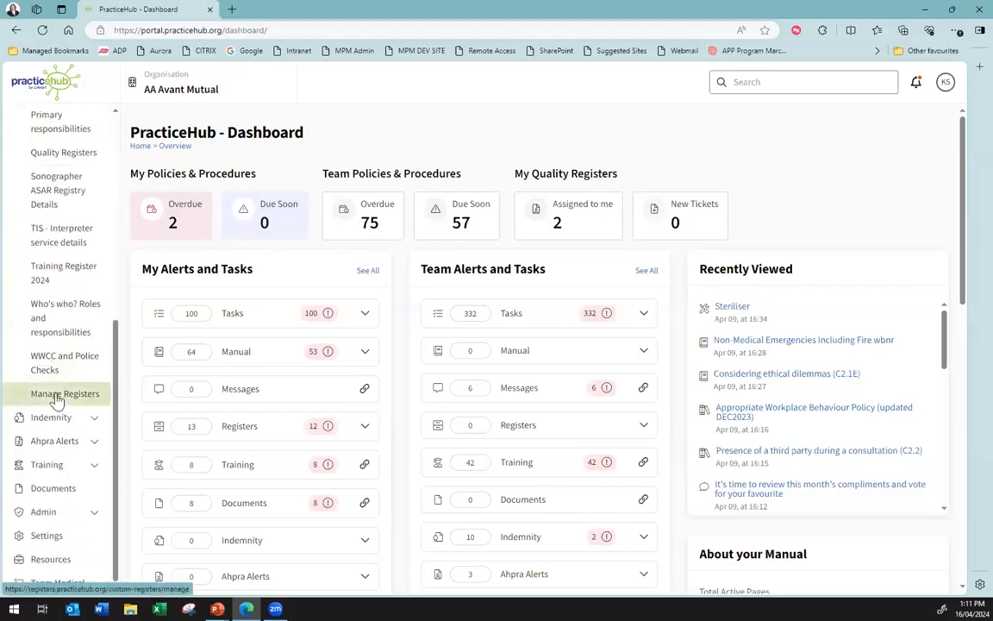
left_click(55, 396)
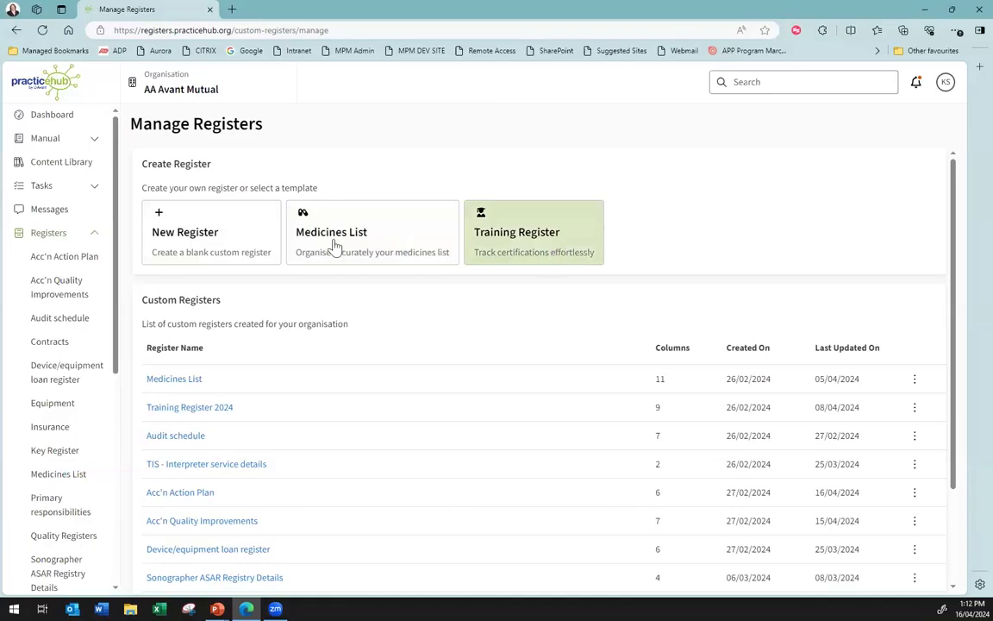
Examine the organisation's list of custom registers and the actions available for the Medicines List register
scroll(384, 251, "down", 1)
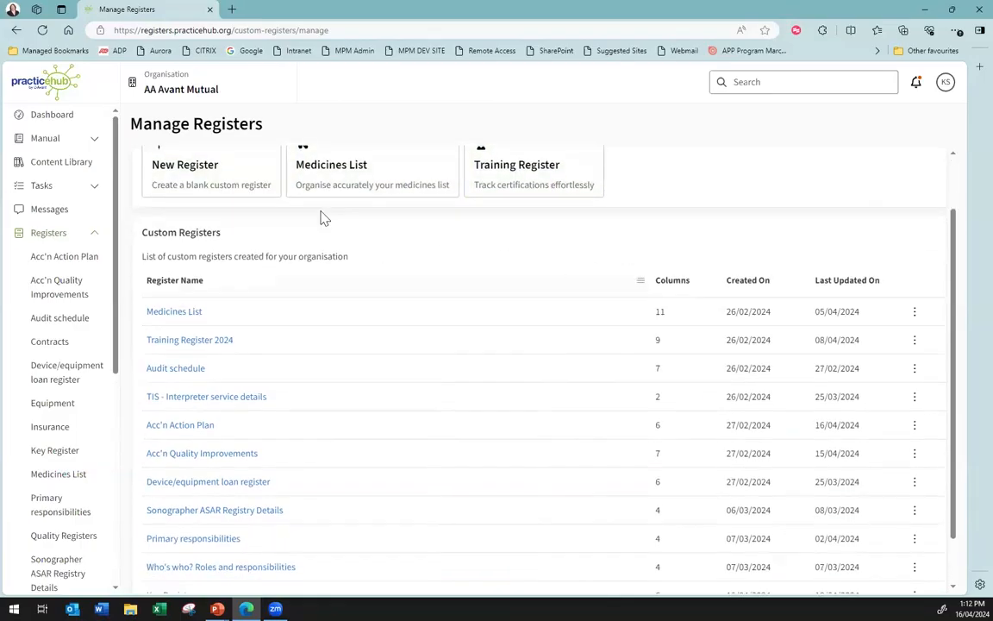
scroll(413, 345, "down", 1)
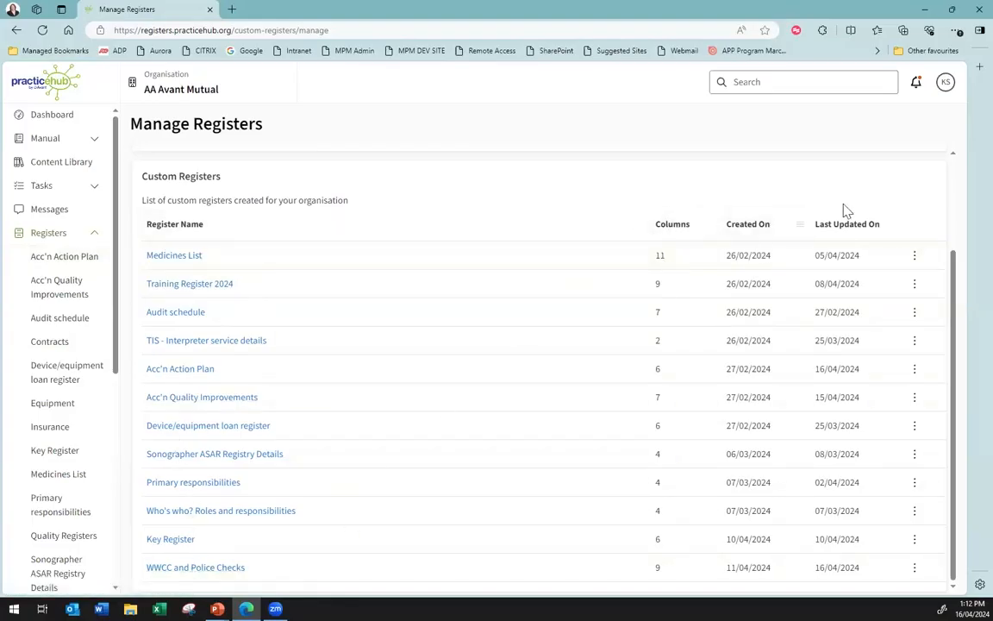
left_click(915, 258)
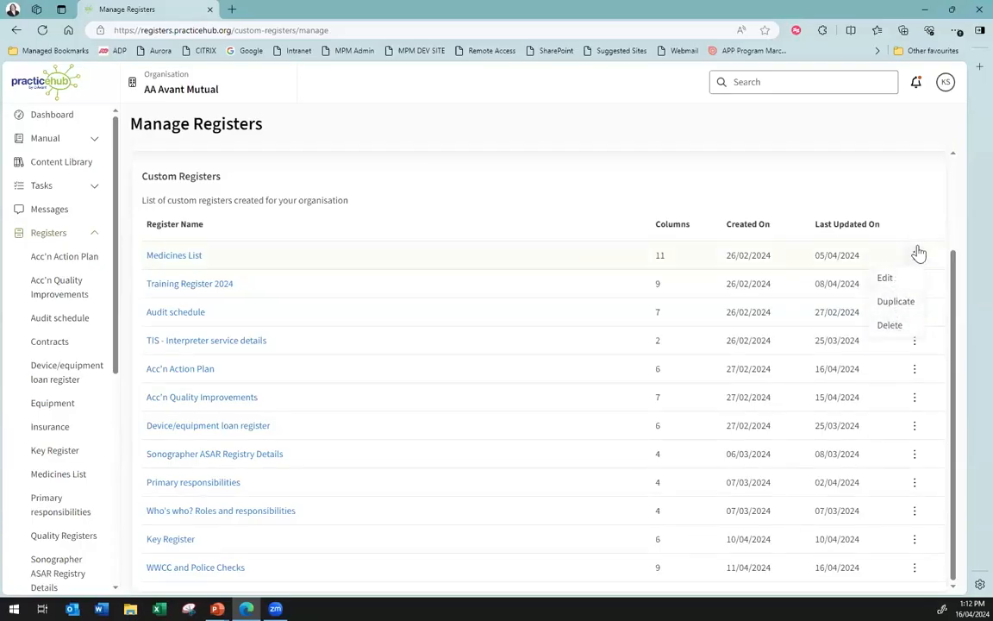
left_click(914, 256)
scroll(377, 263, "up", 2)
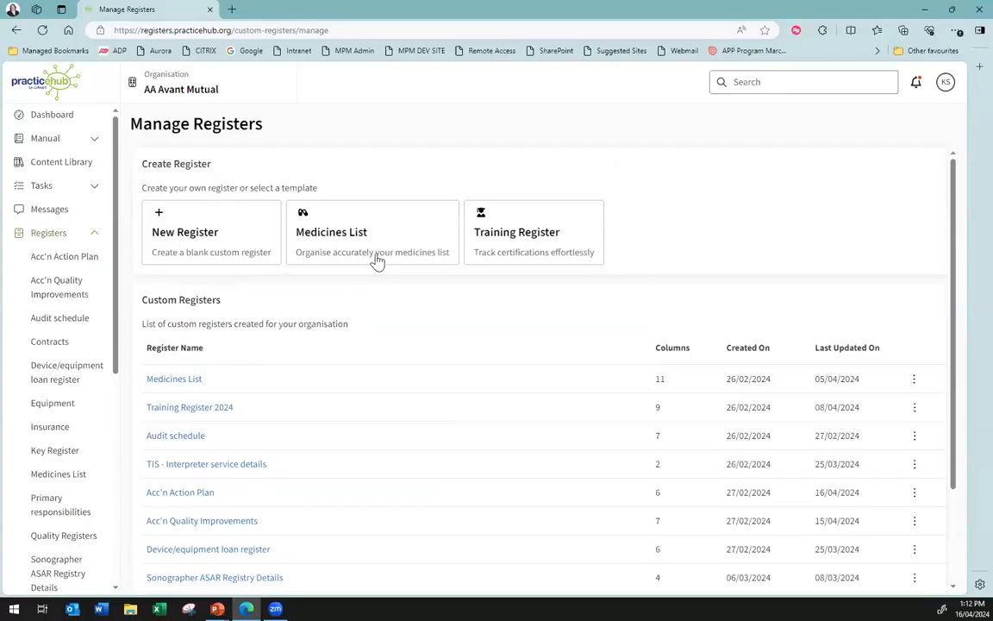
Start a new blank custom register and name it Uniform Register
left_click(197, 242)
left_click(223, 337)
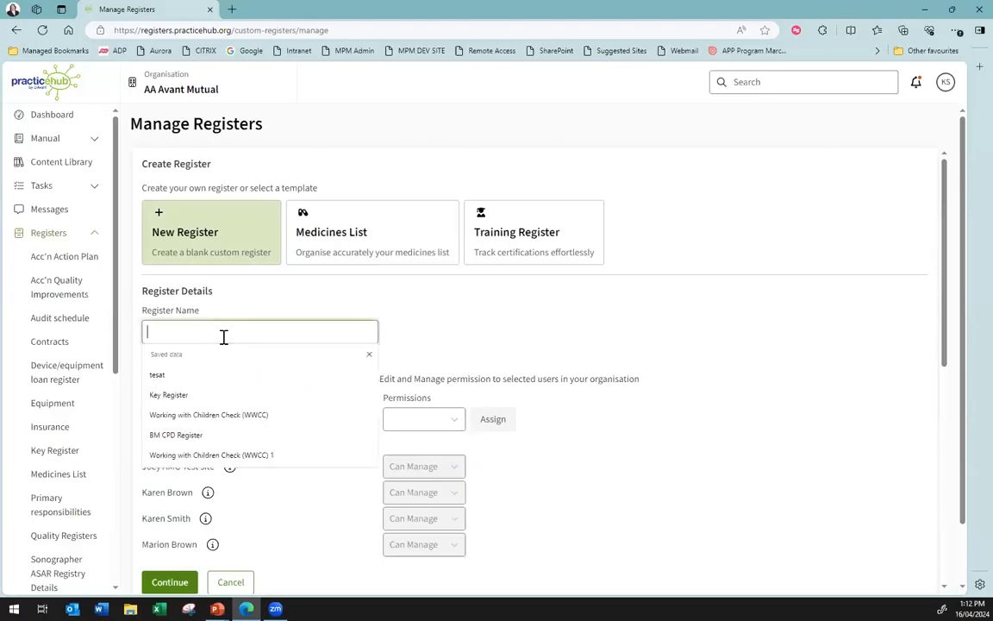
type("K")
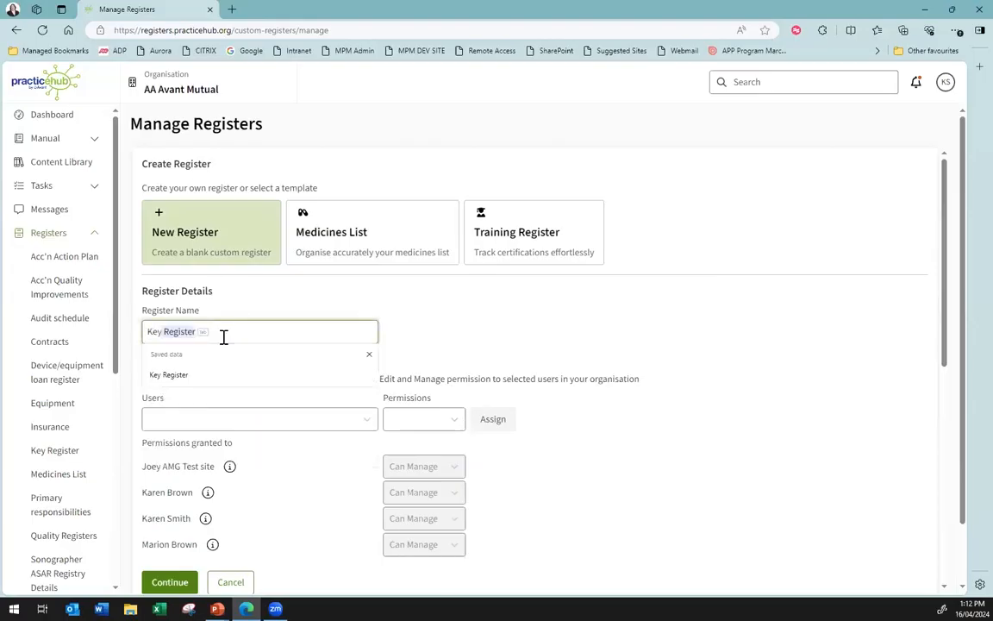
key("BackSpace")
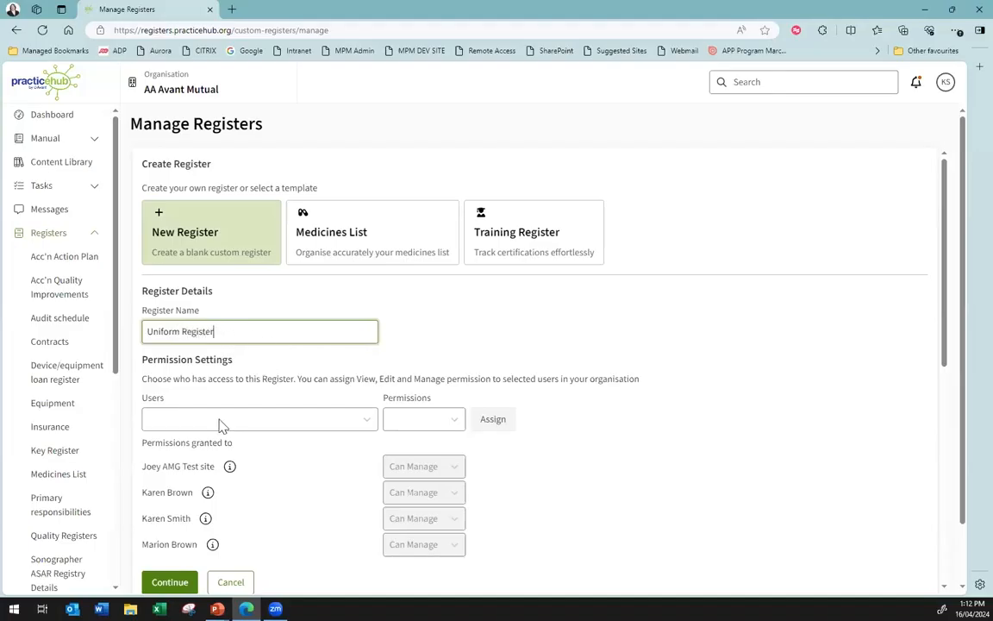
Grant the second individual user in the user list Can Edit permission on the new register, and continue to its column setup
scroll(433, 345, "down", 2)
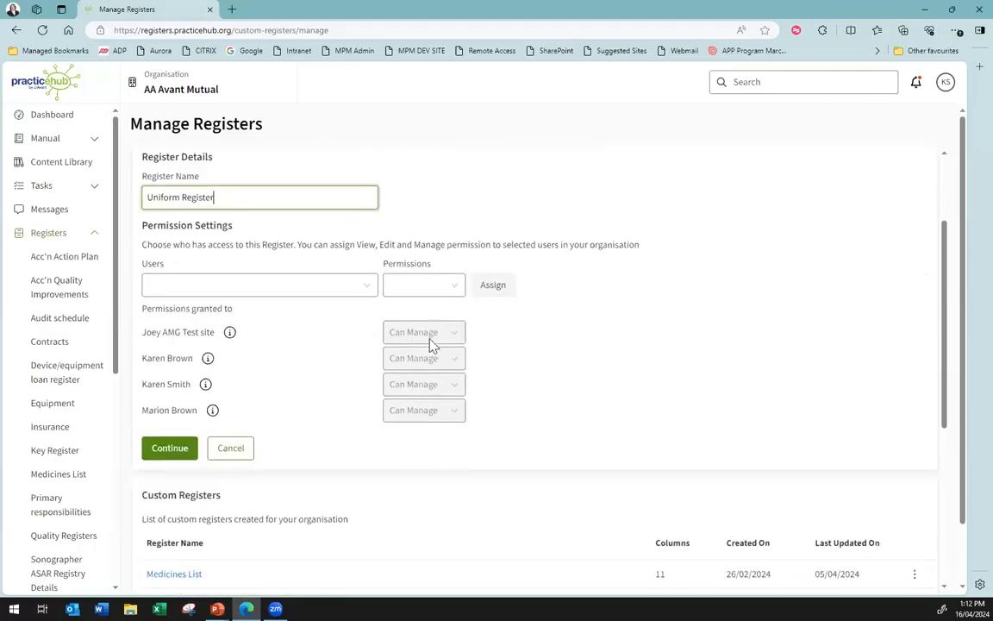
scroll(250, 240, "up", 1)
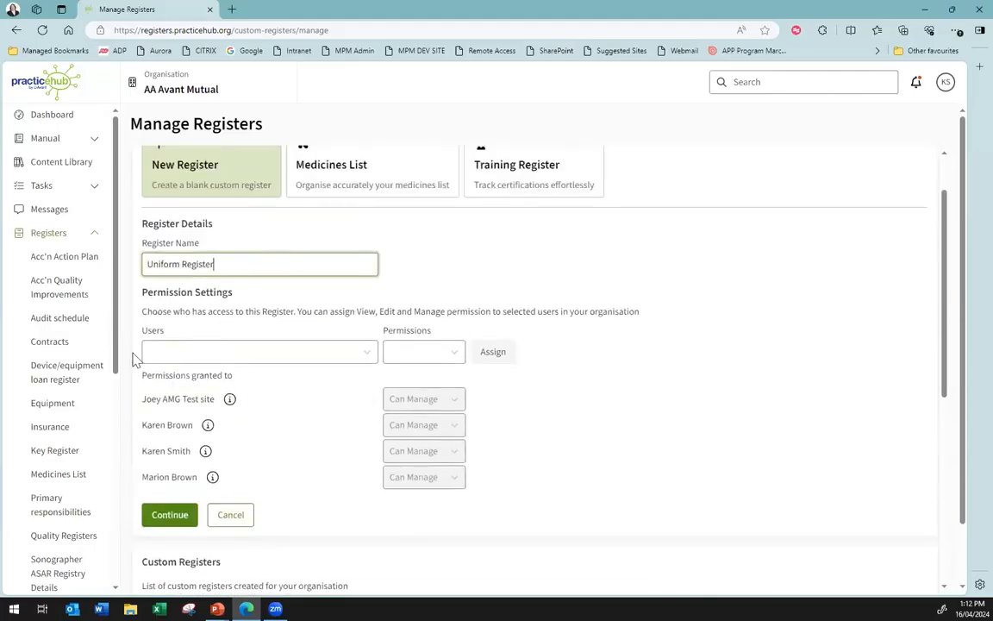
mouse_move(206, 487)
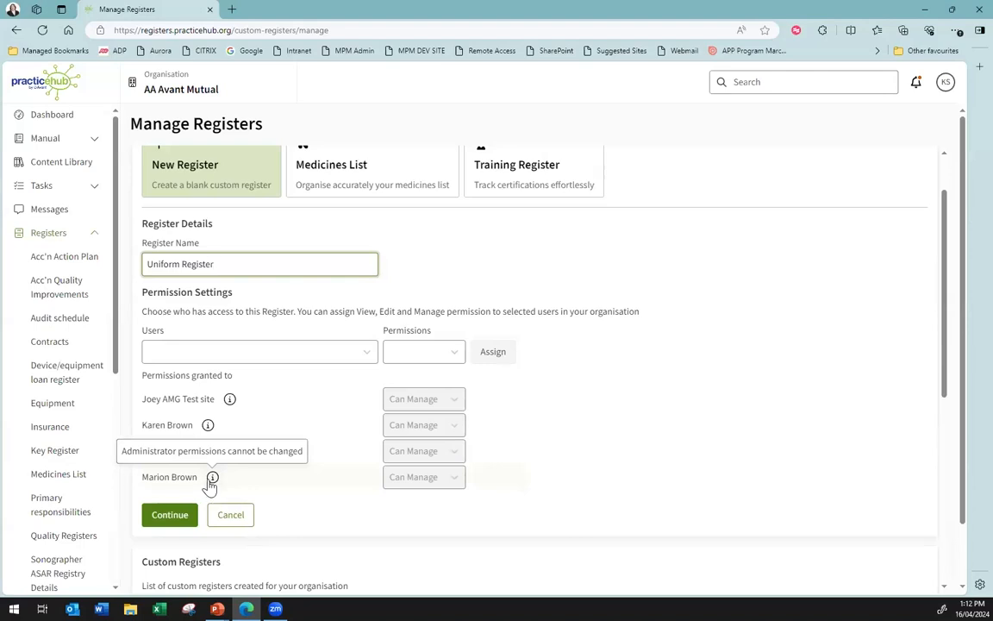
left_click(273, 355)
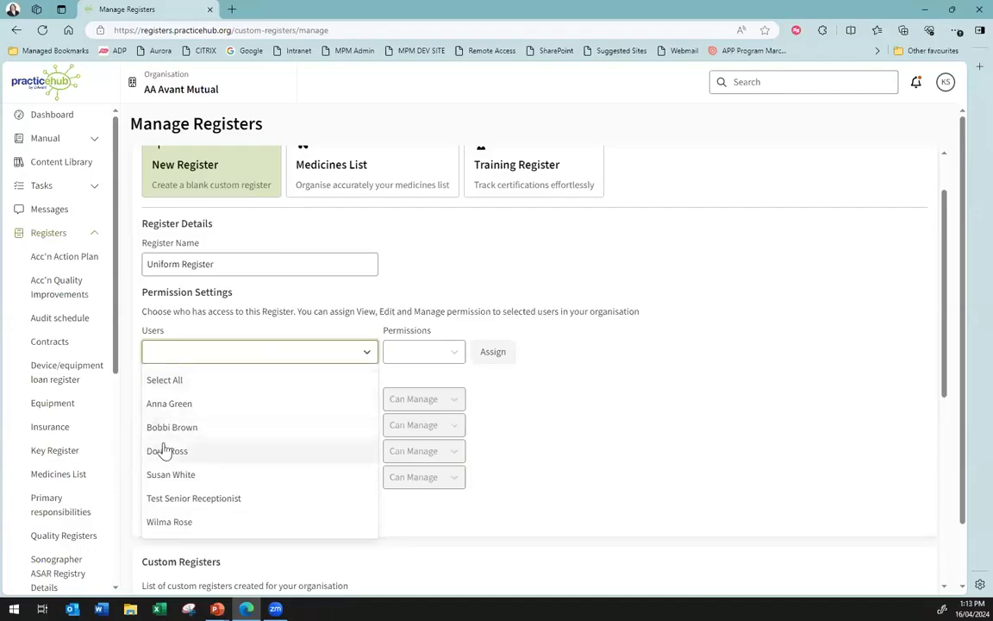
left_click(198, 427)
left_click(420, 359)
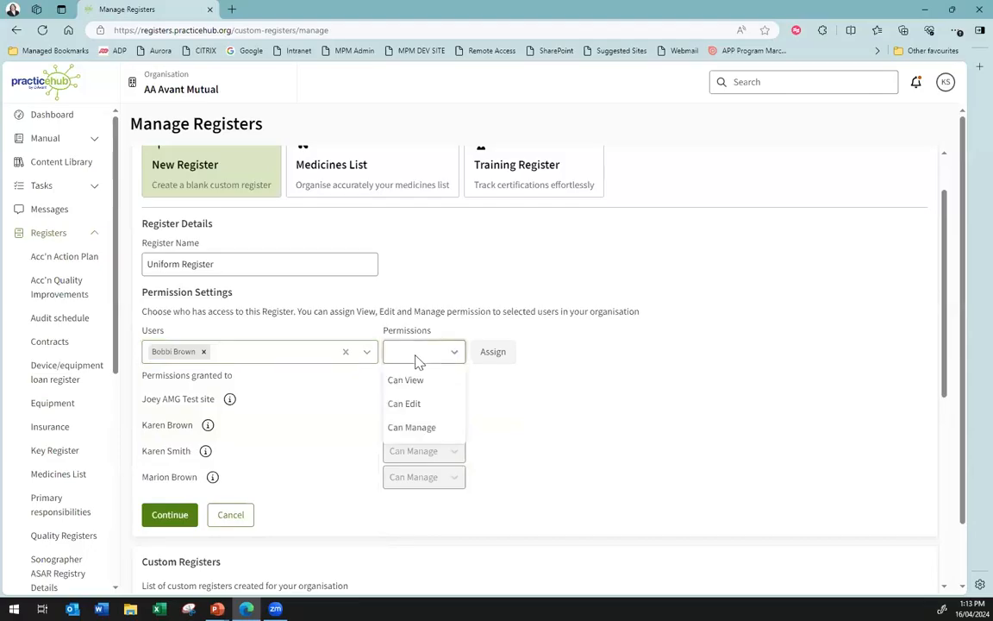
left_click(422, 409)
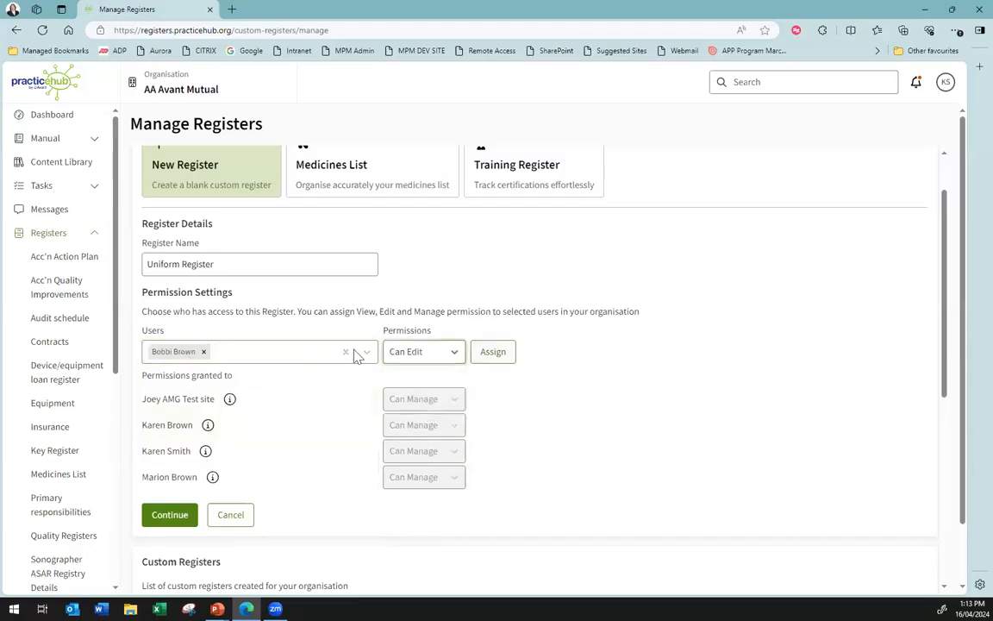
left_click(423, 361)
left_click(425, 360)
left_click(505, 362)
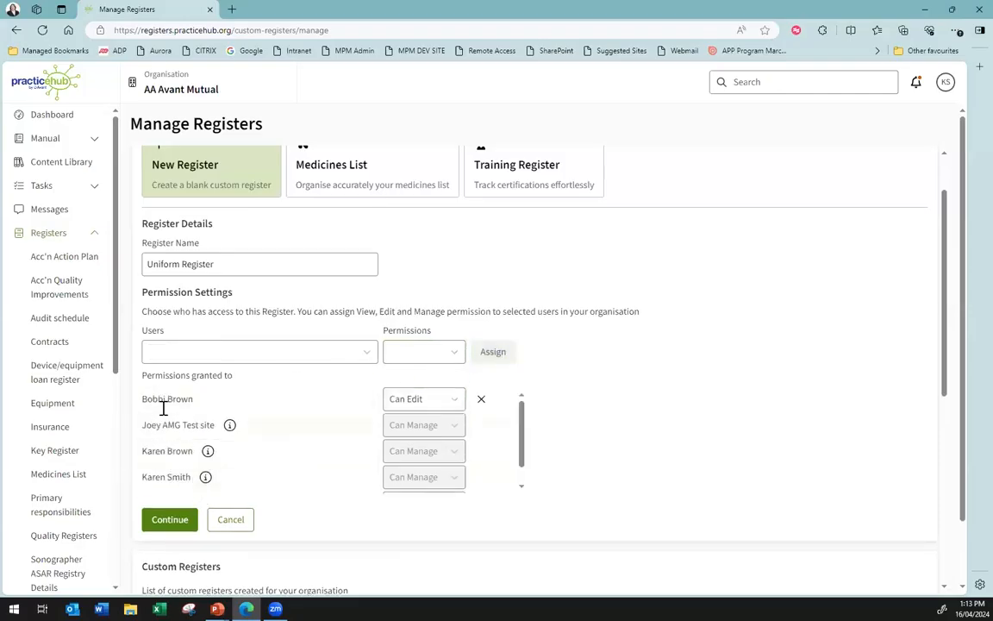
left_click(171, 518)
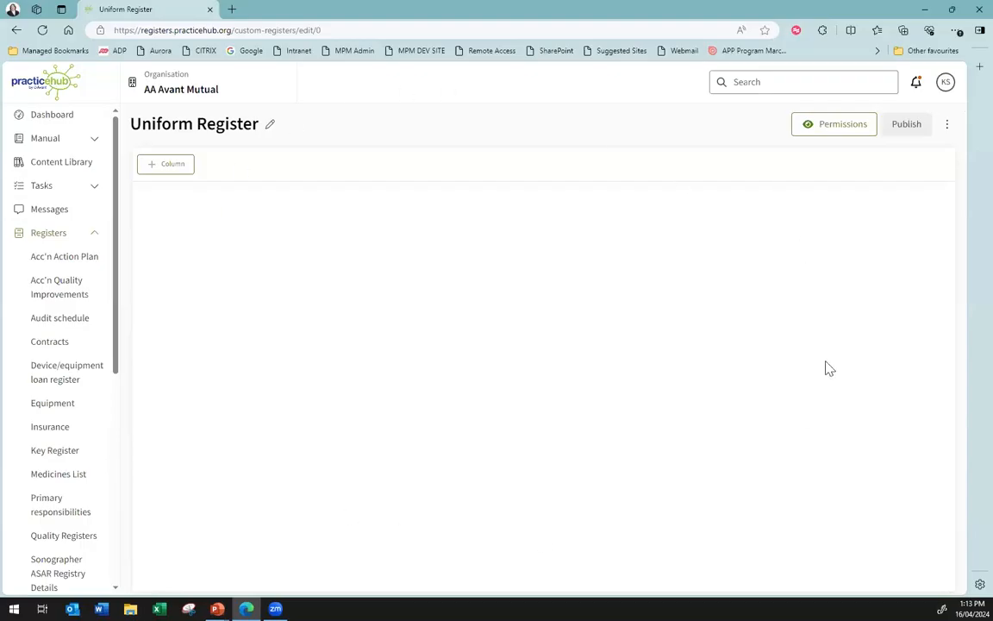
Add a user field column titled Name and a date field column titled Date provided to the register
left_click(166, 169)
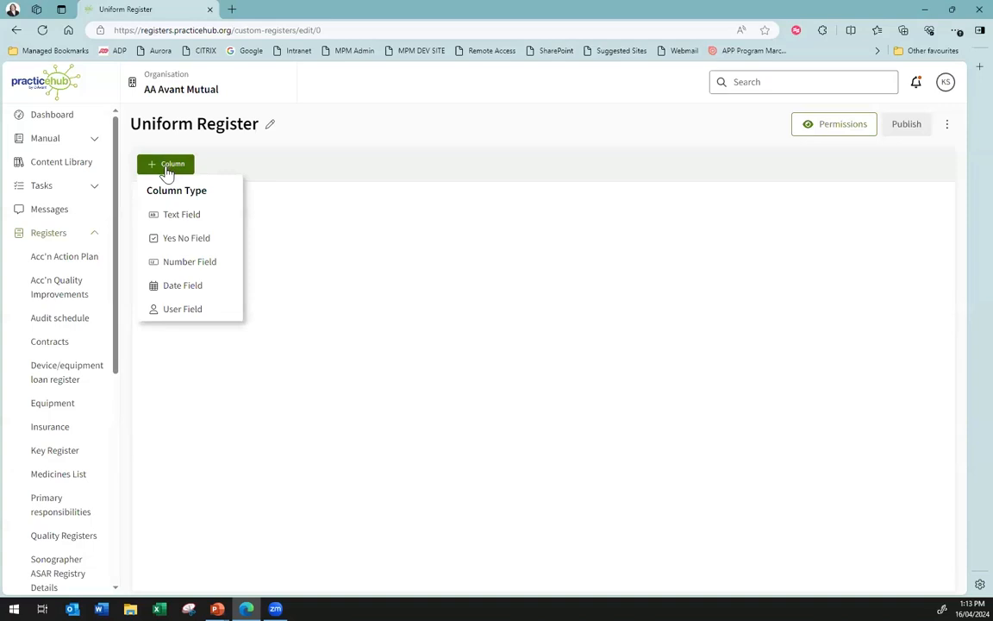
left_click(183, 310)
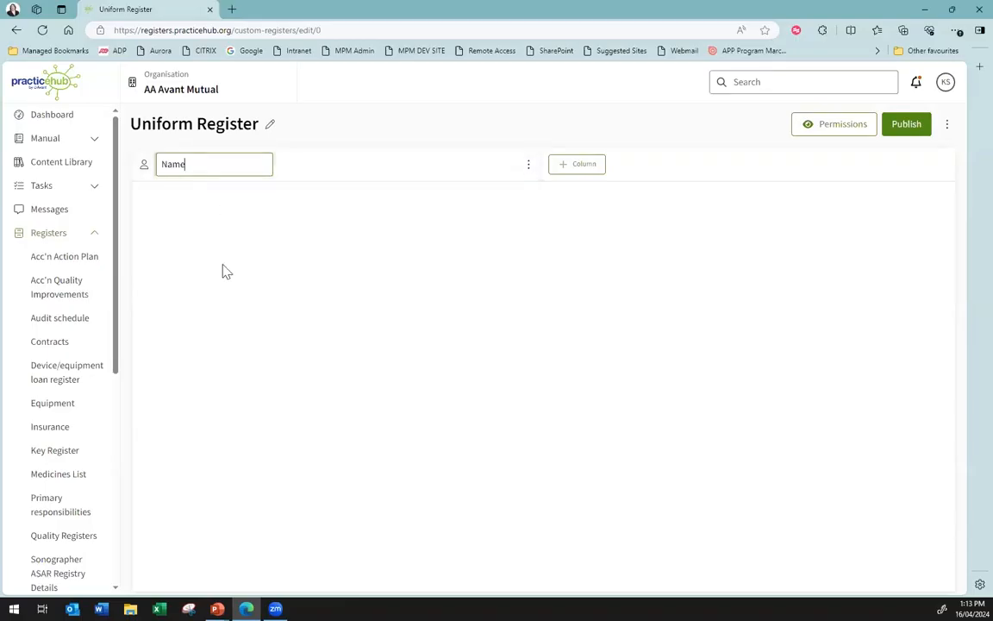
left_click(586, 167)
left_click(586, 168)
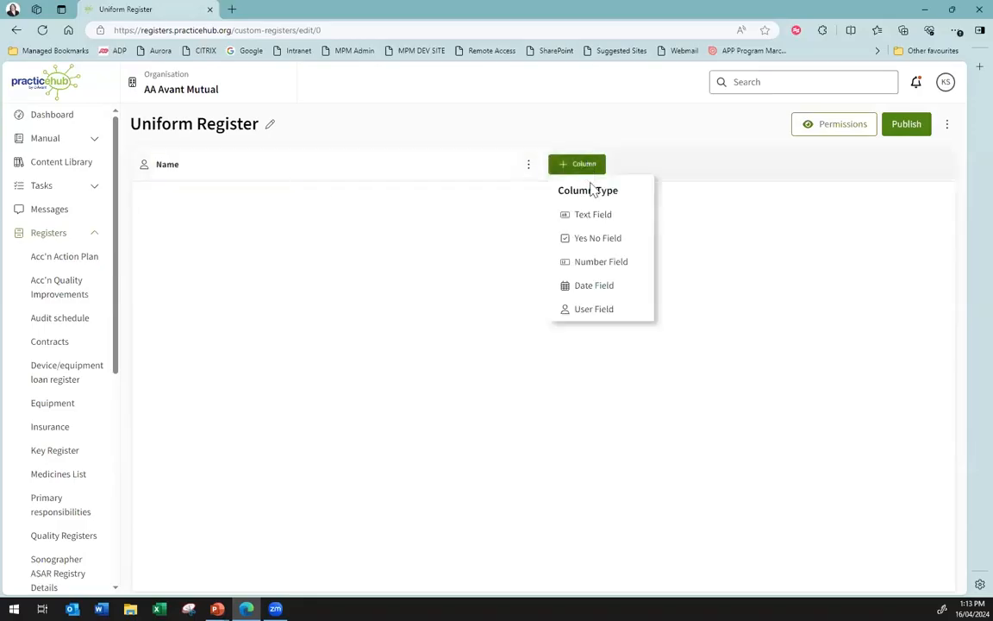
left_click(597, 288)
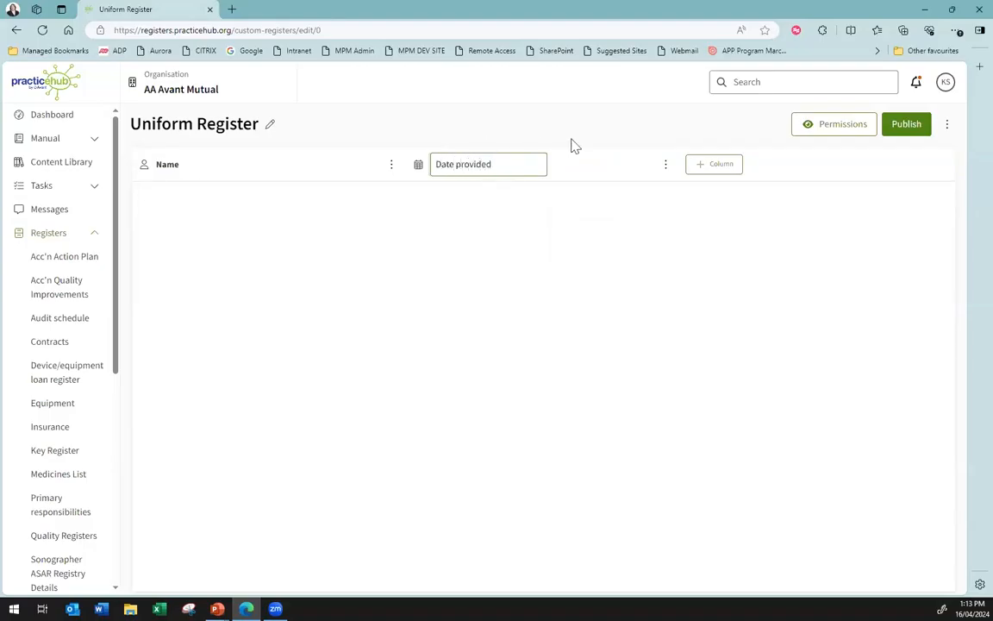
left_click(725, 168)
Add a text field column titled Items provided and a yes/no field column titled Need to be returned
left_click(725, 168)
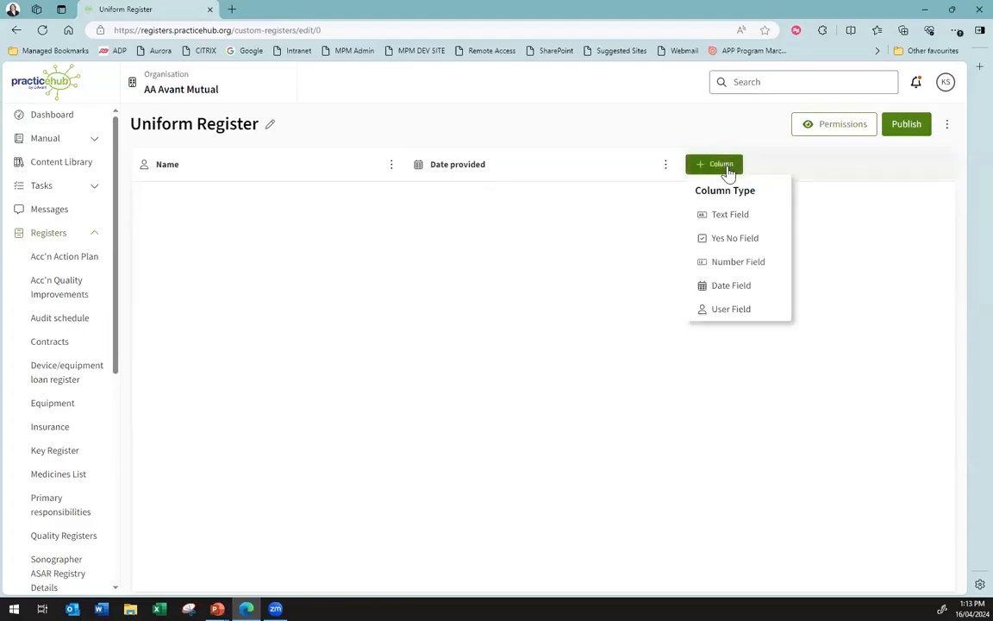
left_click(729, 215)
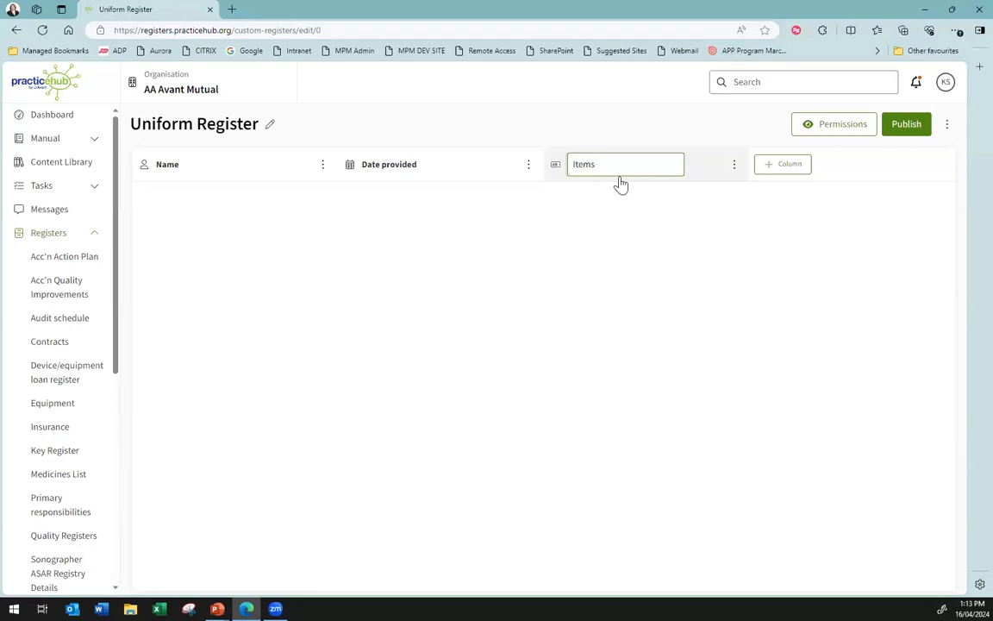
type("Items provided")
left_click(800, 165)
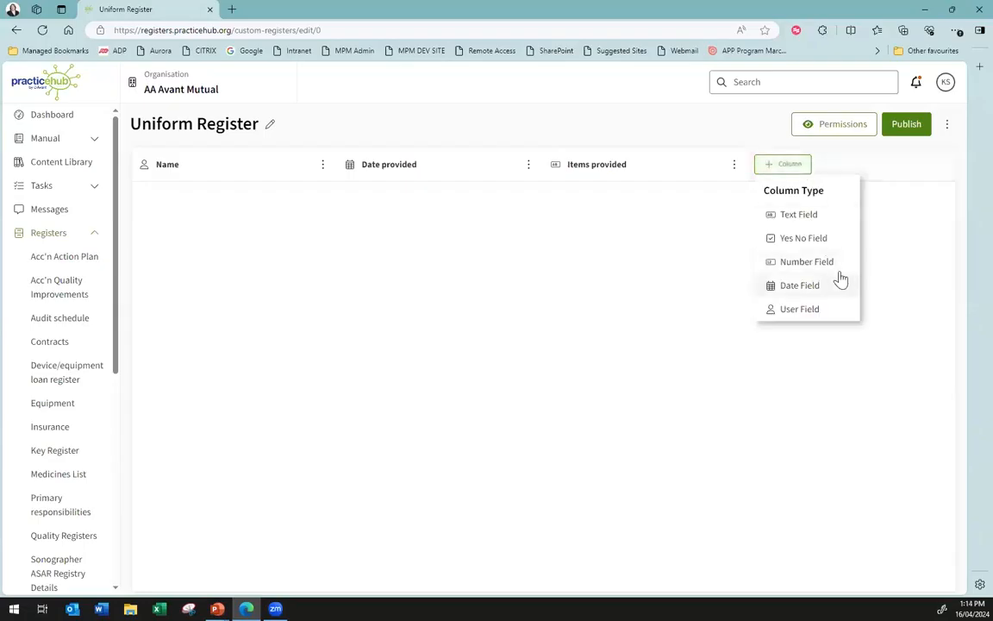
left_click(811, 240)
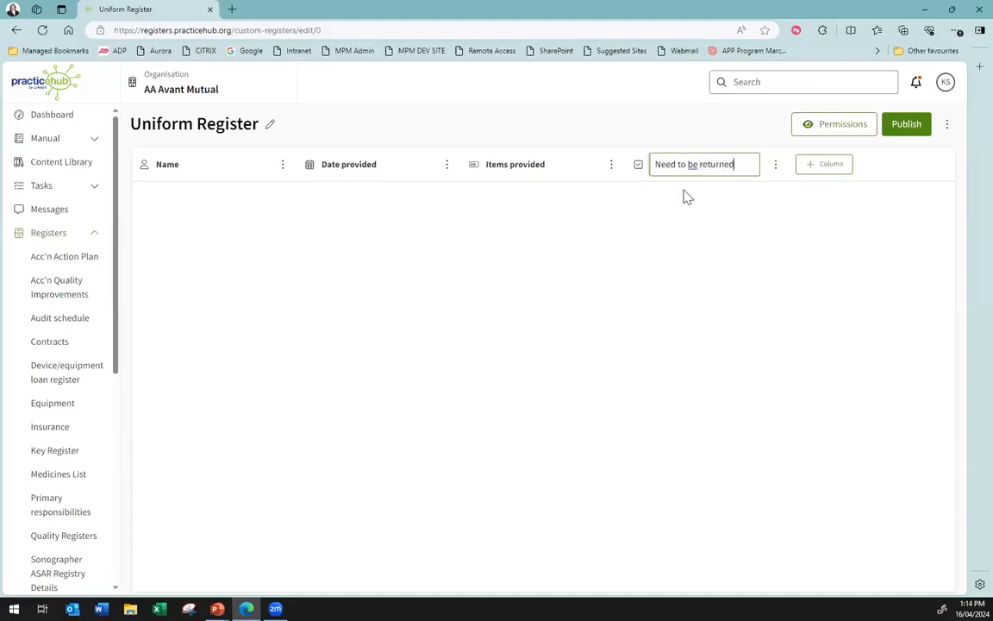
Publish the register and choose the staff member given edit access as the first row's Name
left_click(923, 126)
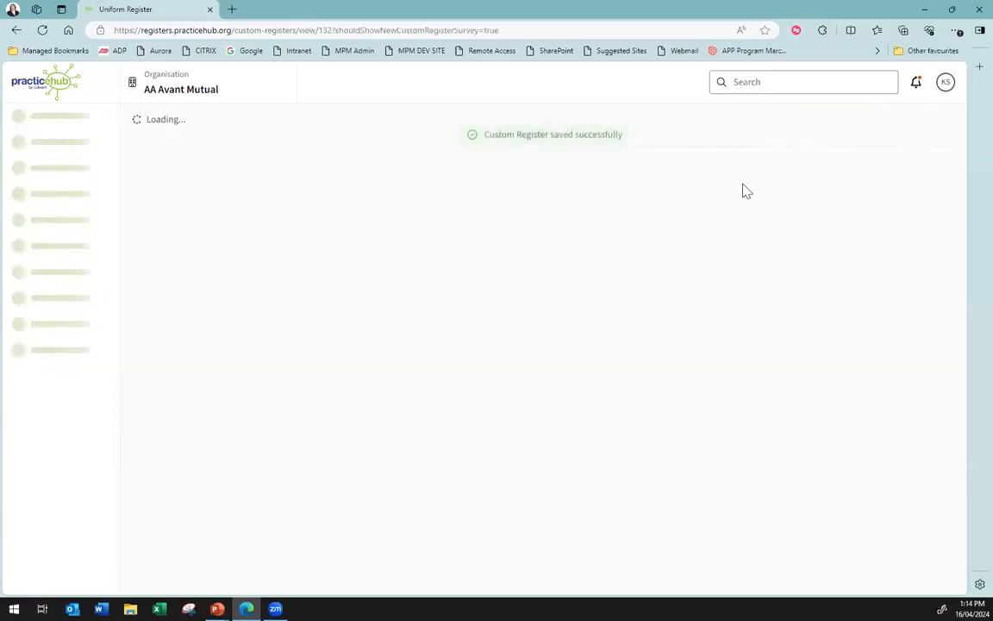
left_click(195, 218)
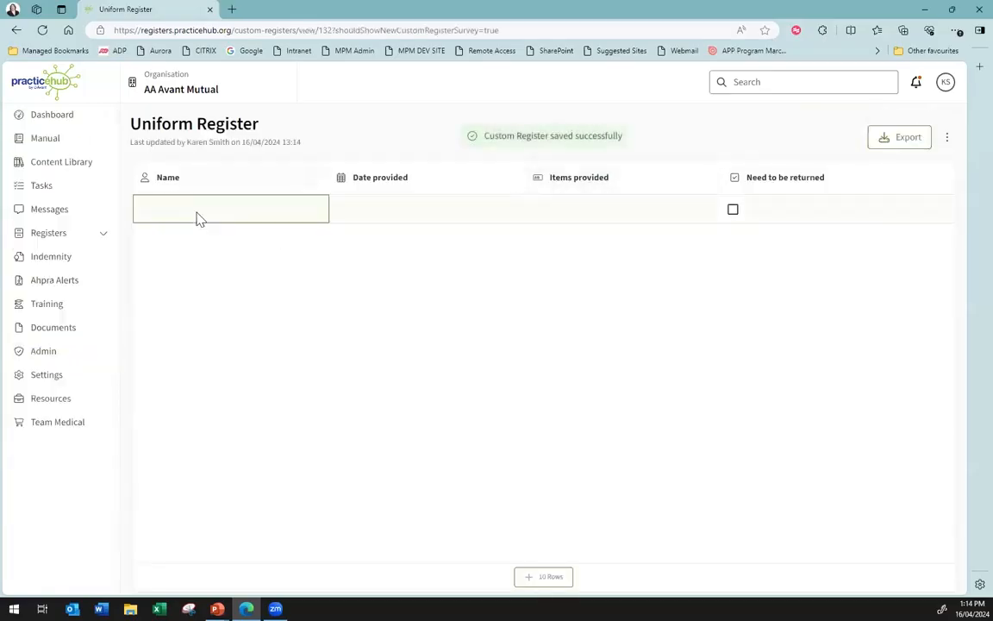
left_click(197, 209)
left_click(171, 286)
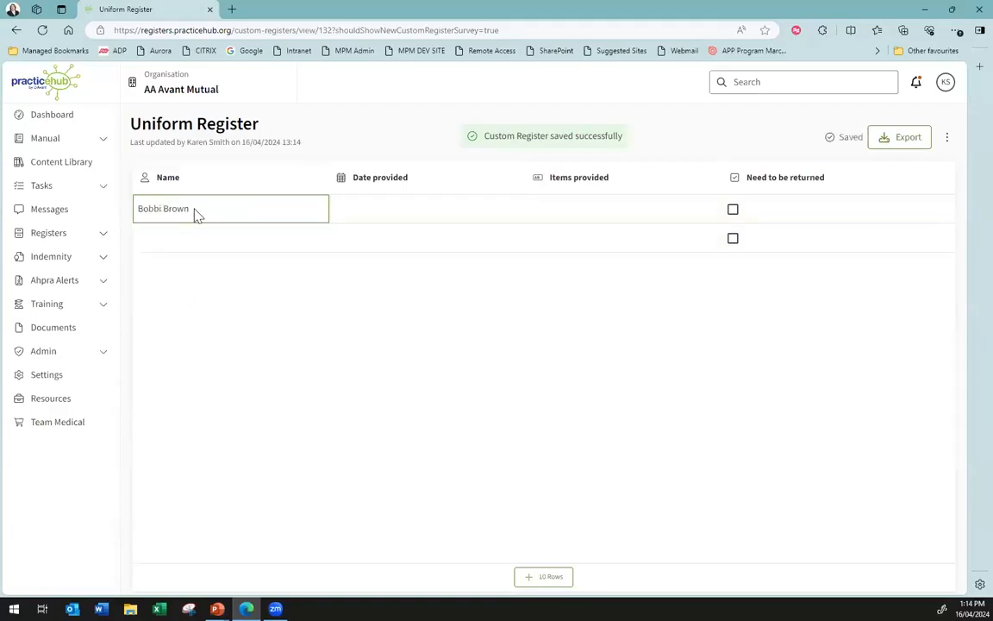
Set the first row's Date provided to 08/04/2024
left_click(504, 213)
left_click(454, 209)
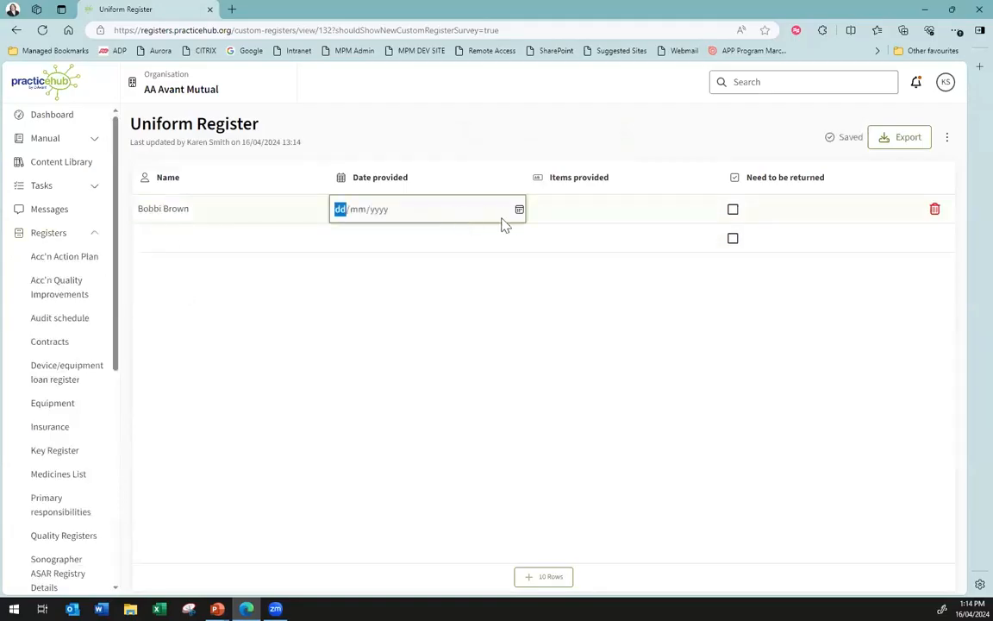
left_click(517, 210)
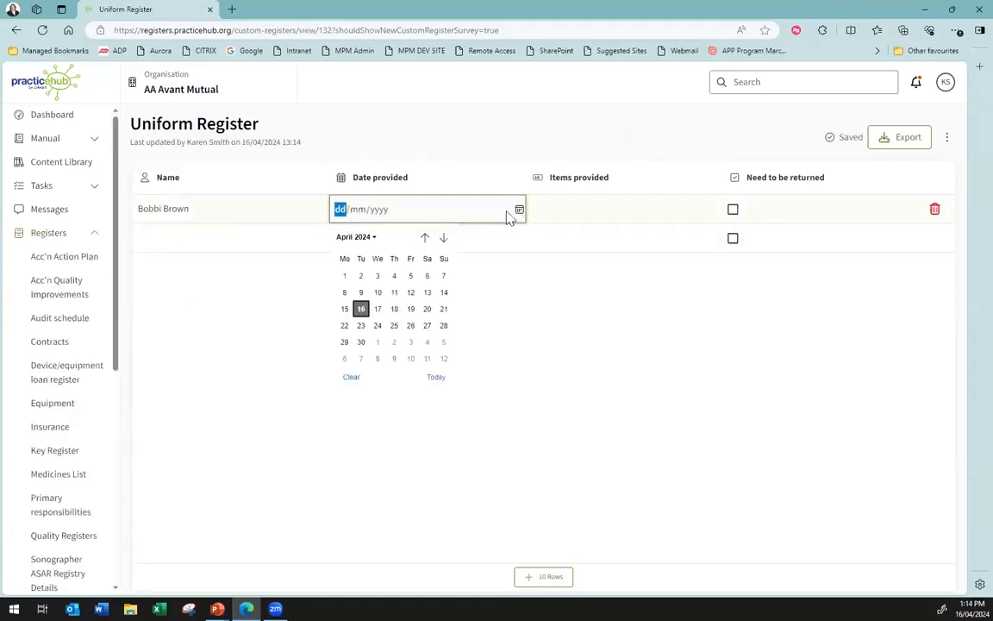
left_click(345, 294)
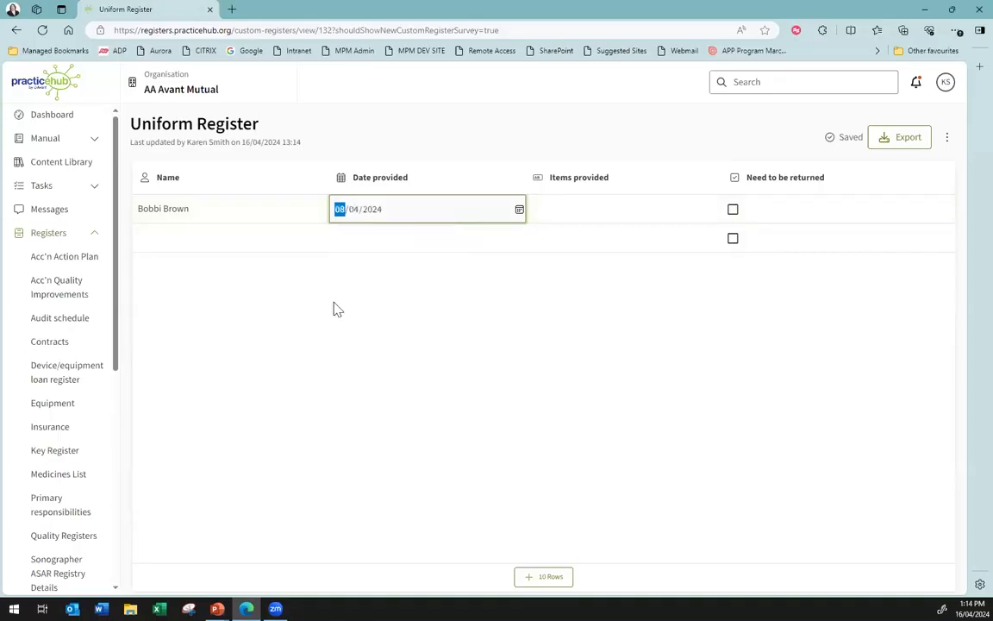
Enter 3 x skirts, 2 x shirts as the first row's Items provided and mark the items as needing to be returned
left_click(614, 218)
type("3 x skirts, 2 x")
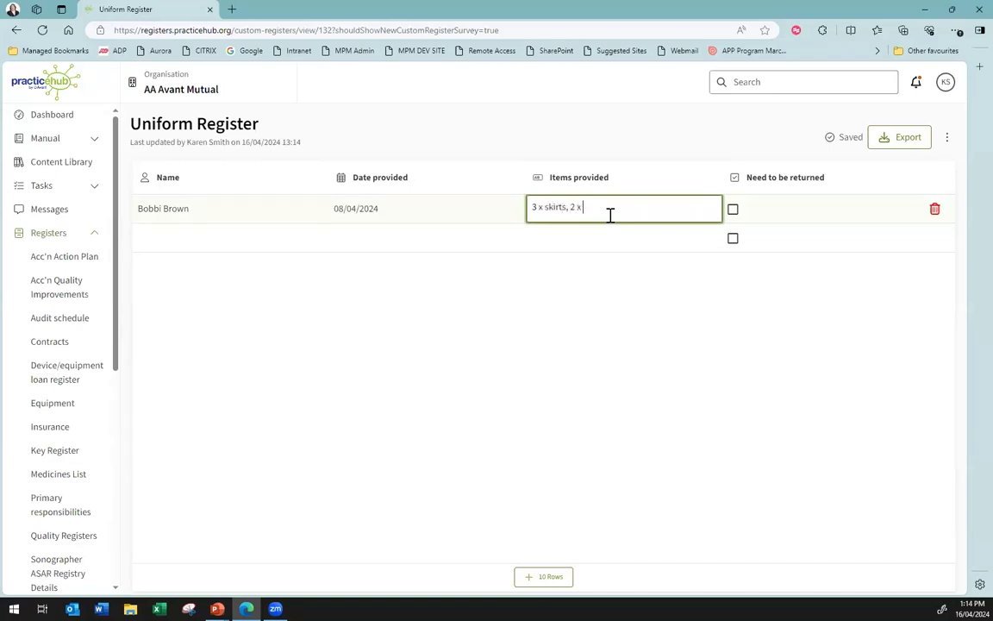
type("shirts")
key("Tab")
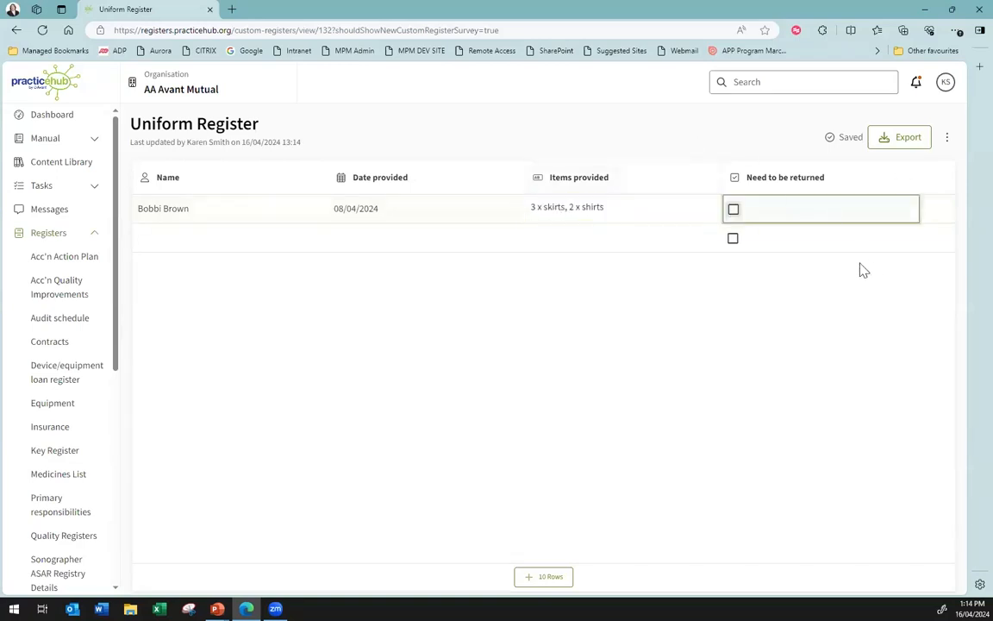
left_click(734, 209)
left_click(898, 327)
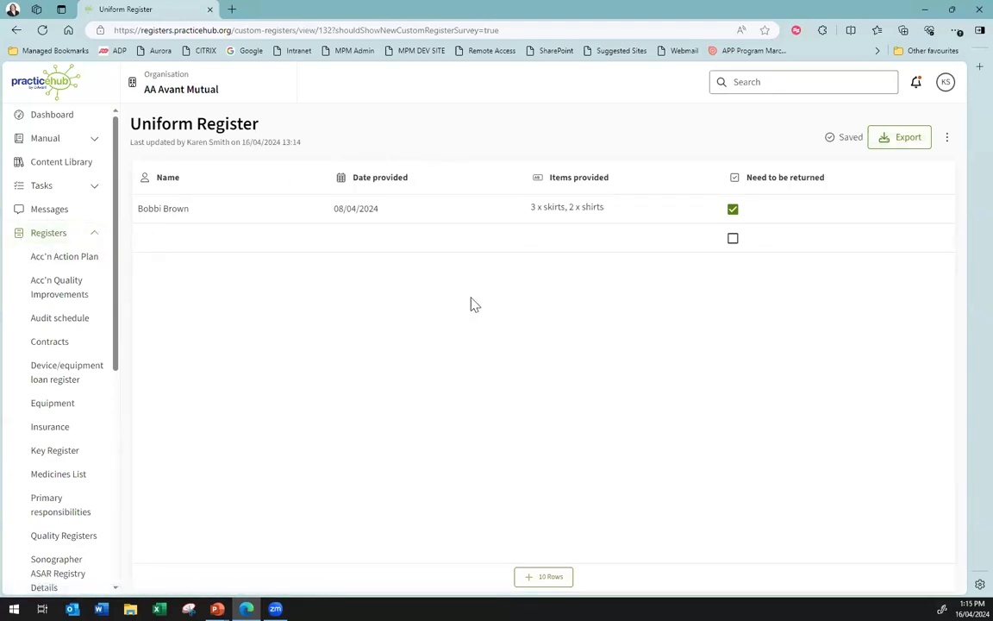
Change the permission of the staff member with edit access to Can View and update the register
left_click(920, 144)
left_click(947, 139)
left_click(919, 161)
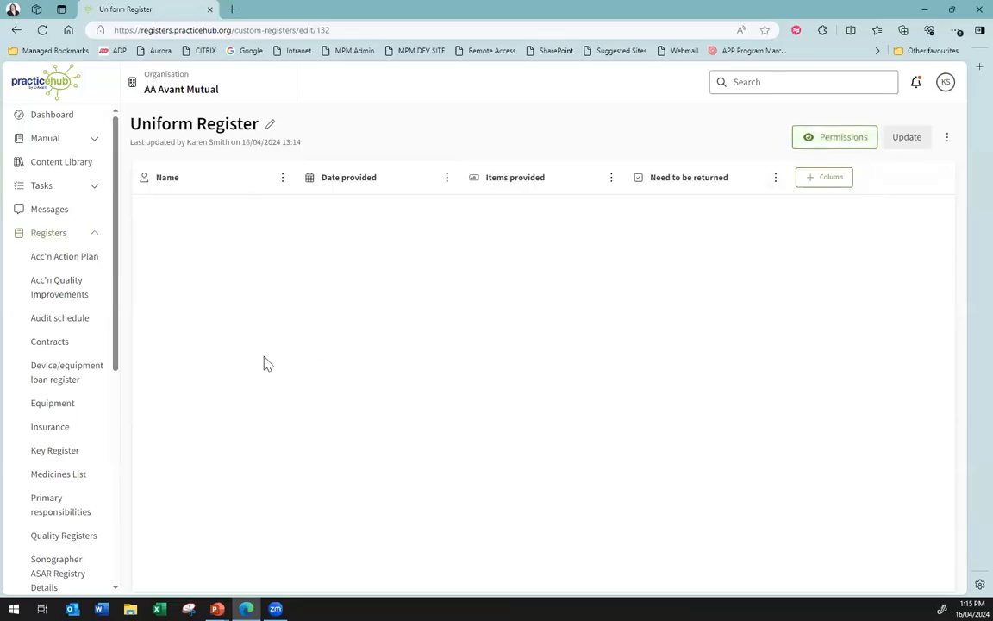
left_click(861, 143)
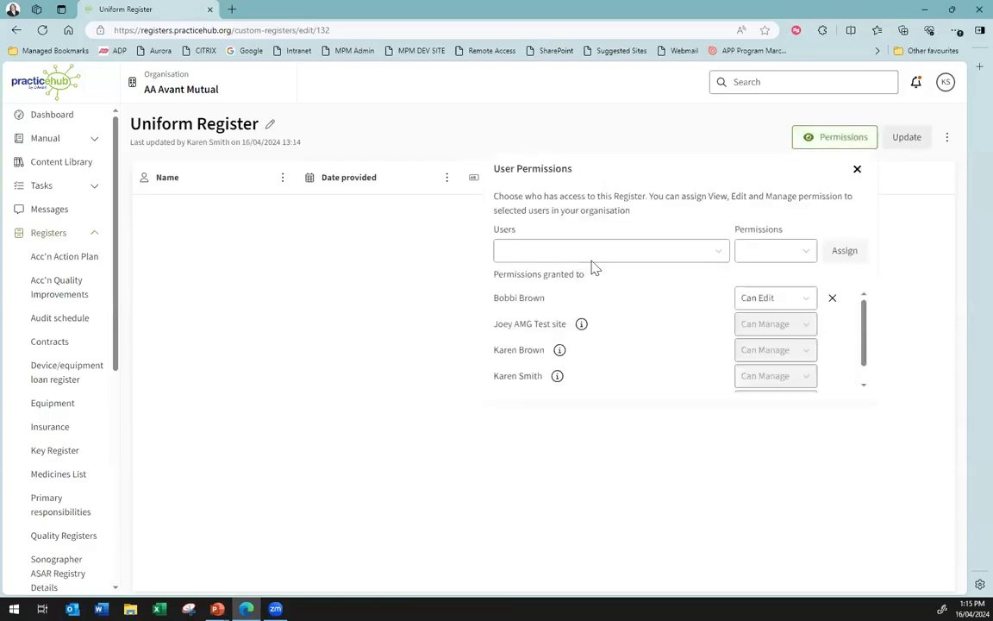
left_click(791, 301)
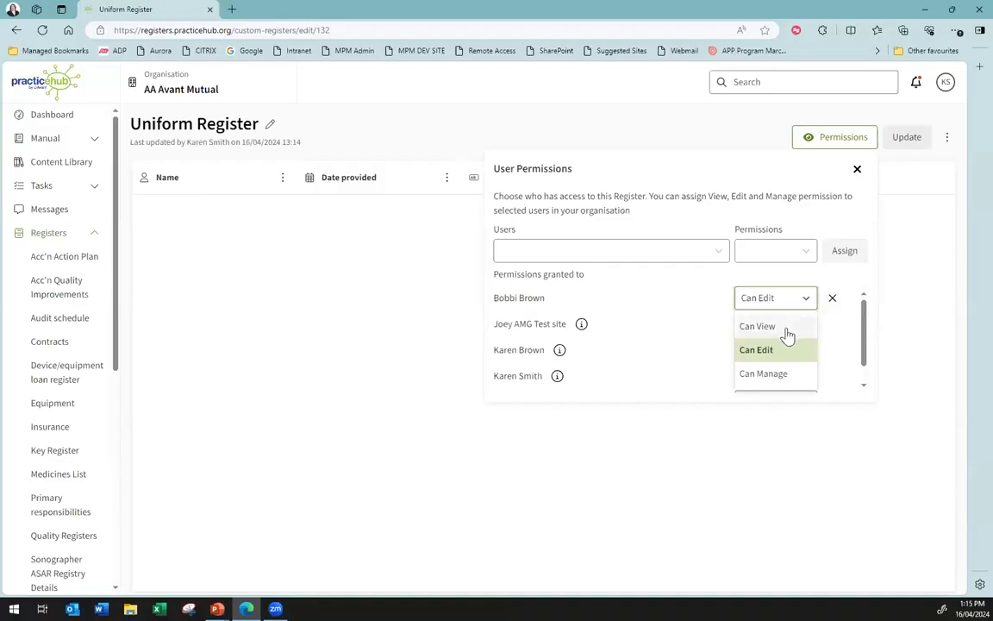
left_click(780, 326)
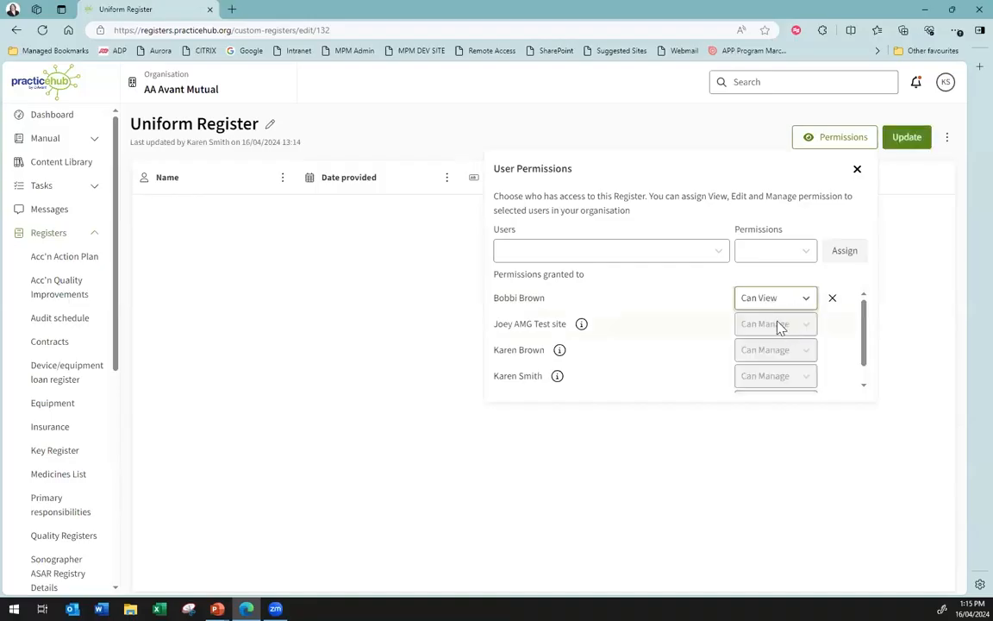
left_click(918, 143)
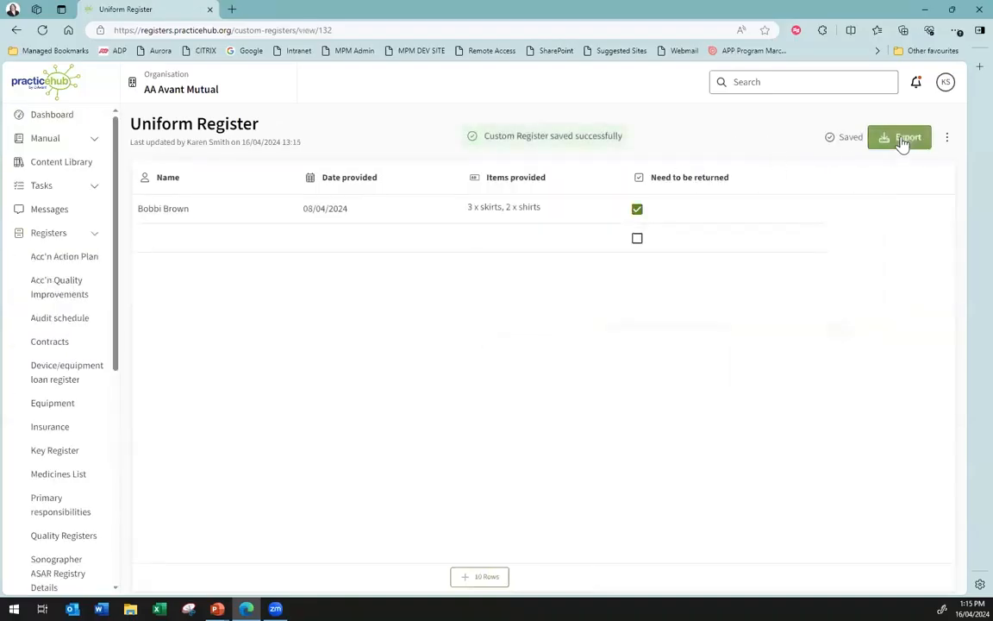
Rename the register as Uniform Register 2024 and update it
left_click(949, 138)
left_click(920, 162)
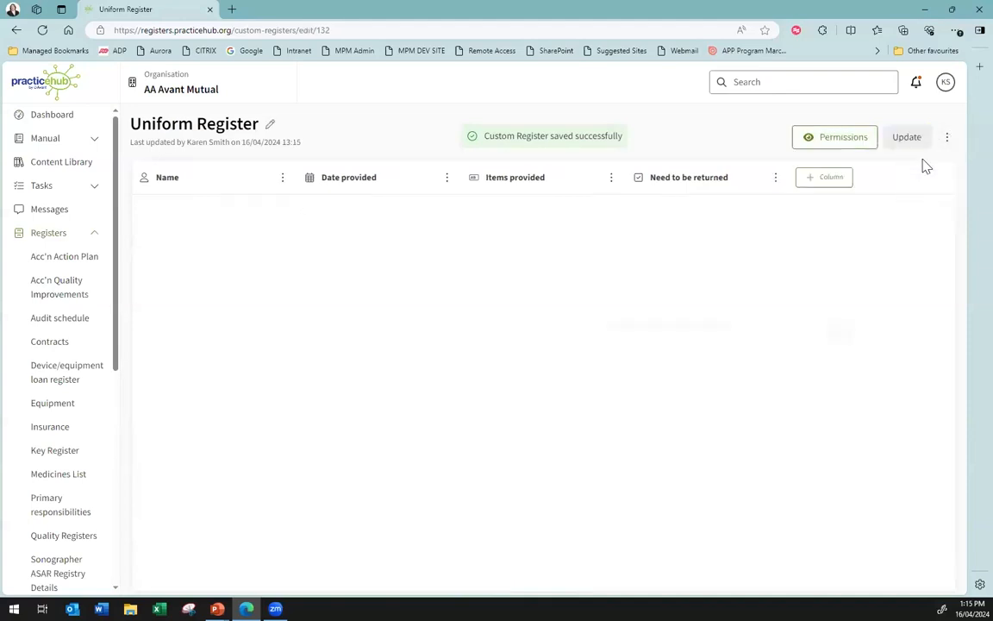
left_click(849, 142)
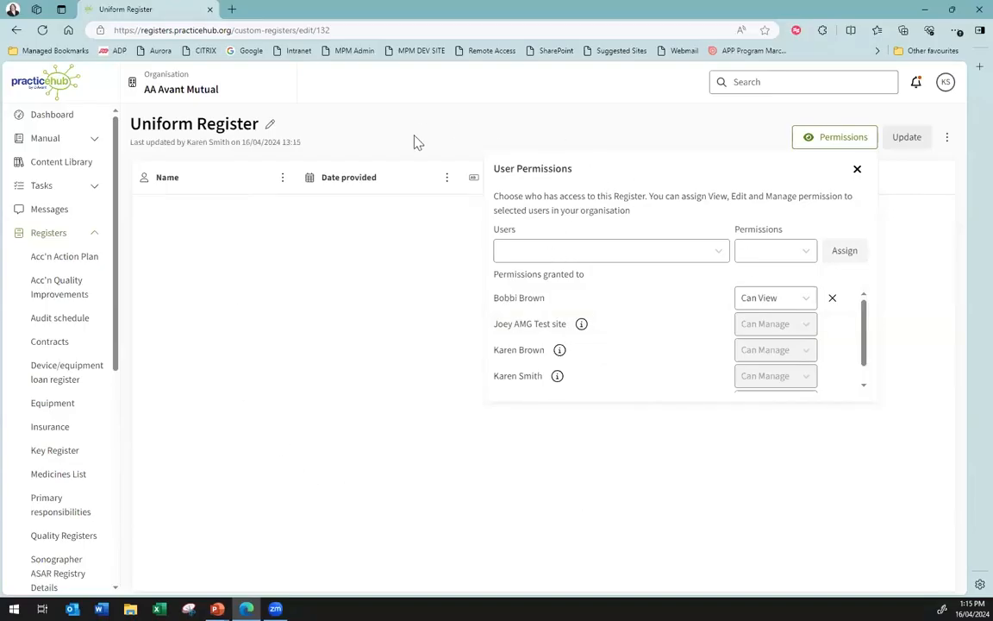
left_click(271, 127)
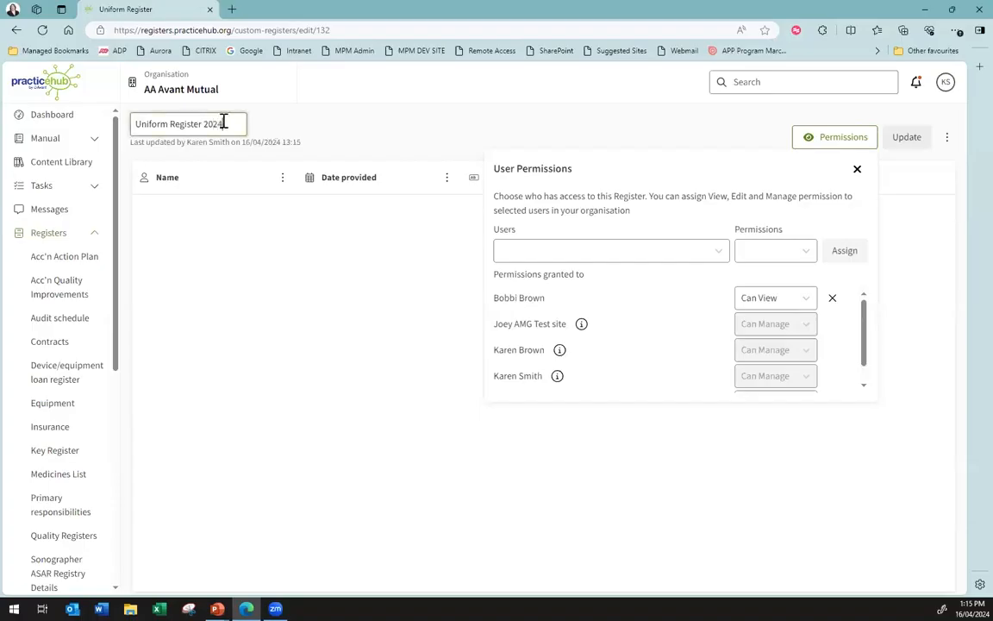
left_click(907, 137)
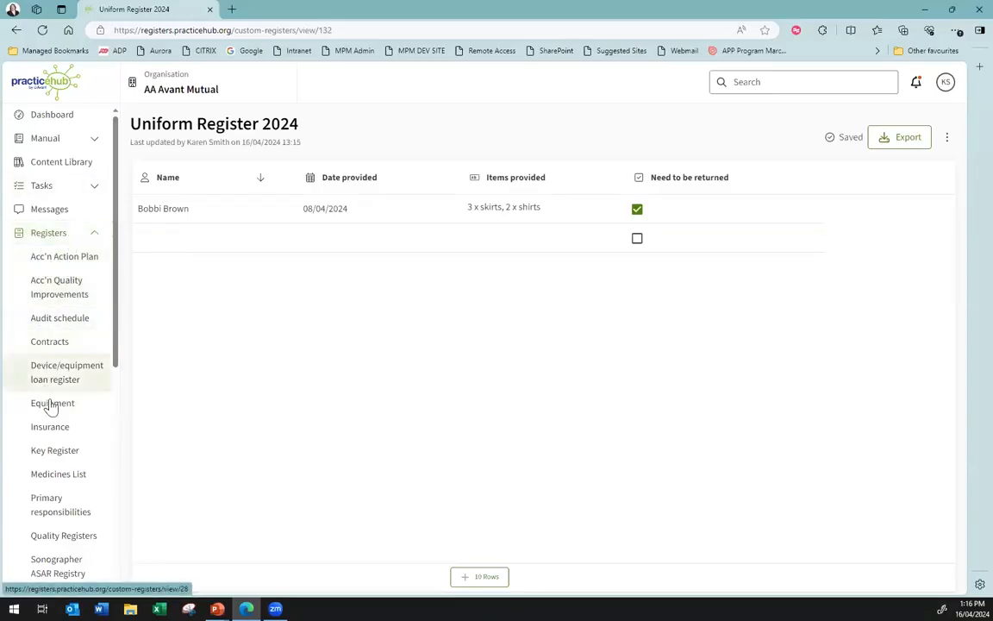
Examine the columns and entries of the Acc'n Action Plan and Acc'n Quality Improvements registers
scroll(48, 408, "down", 4)
scroll(66, 392, "up", 5)
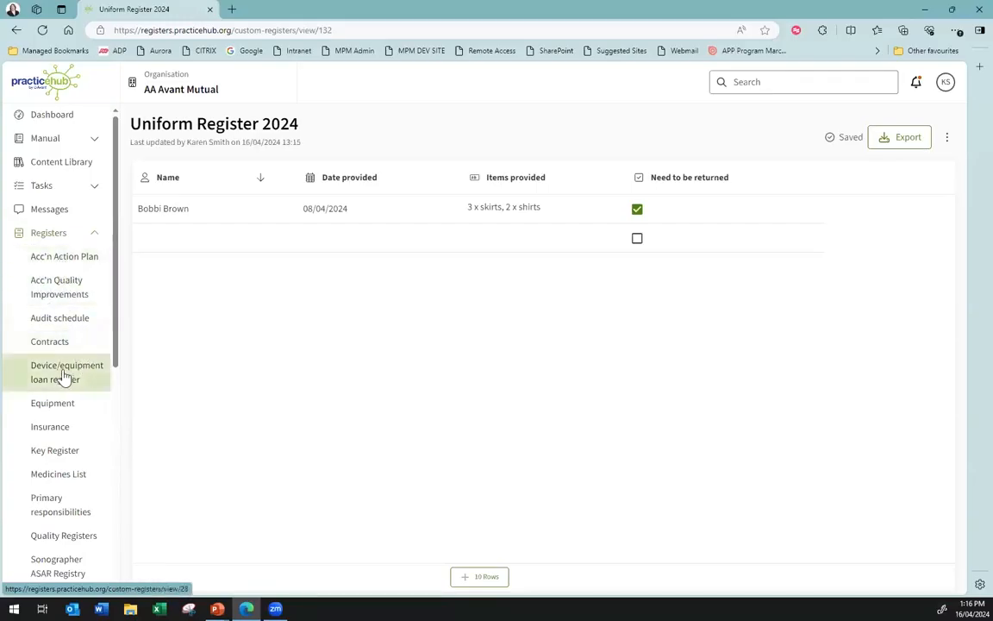
scroll(65, 375, "down", 1)
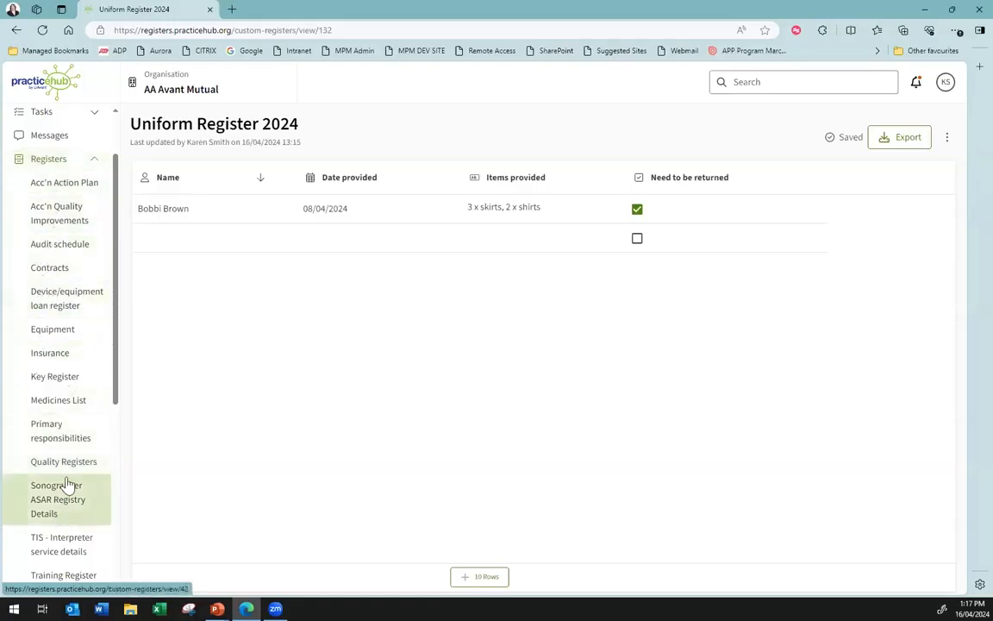
scroll(61, 400, "up", 2)
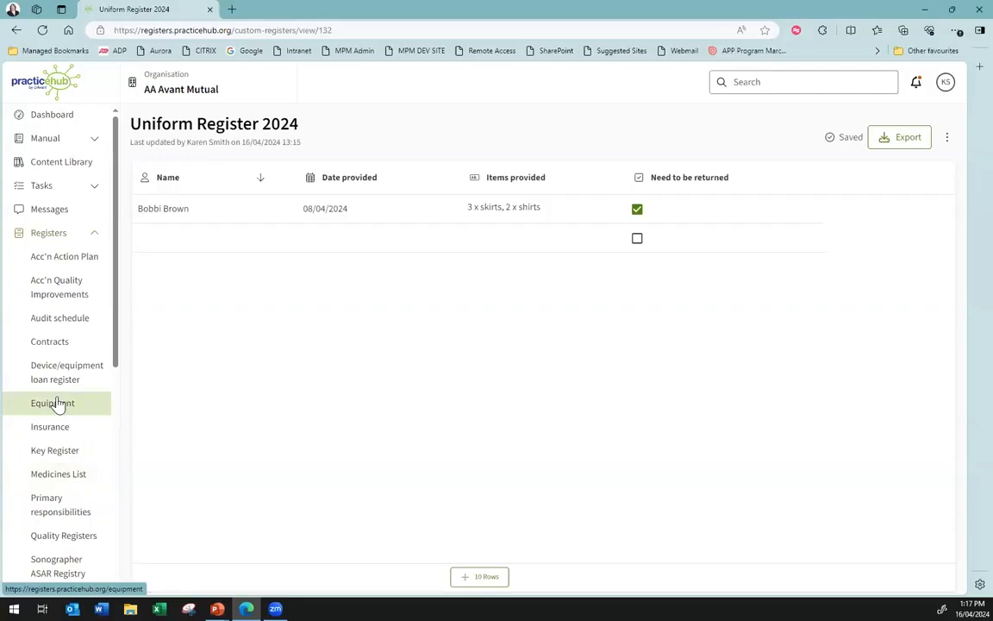
left_click(74, 264)
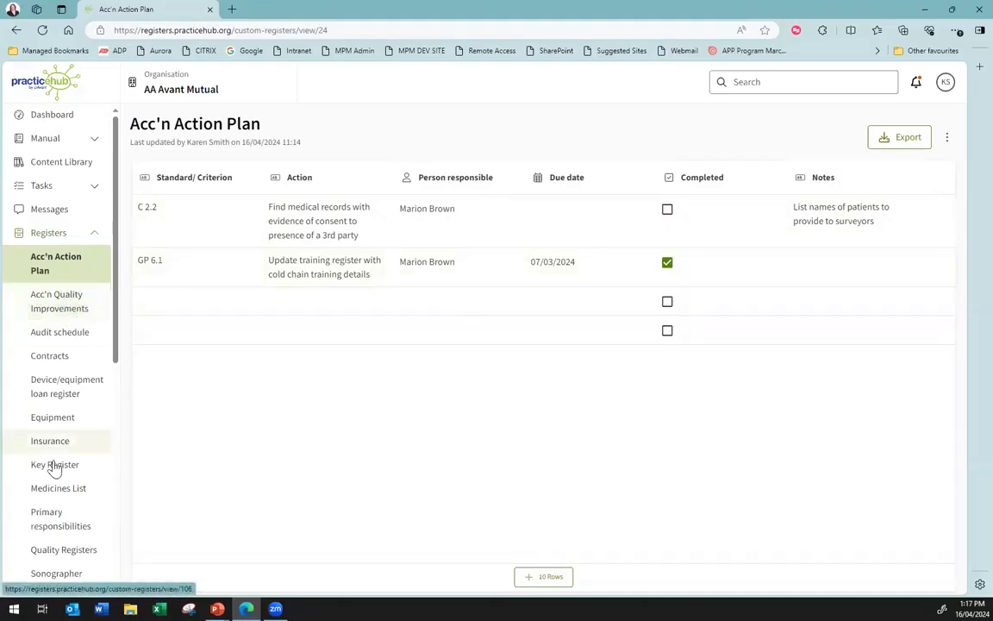
left_click(50, 308)
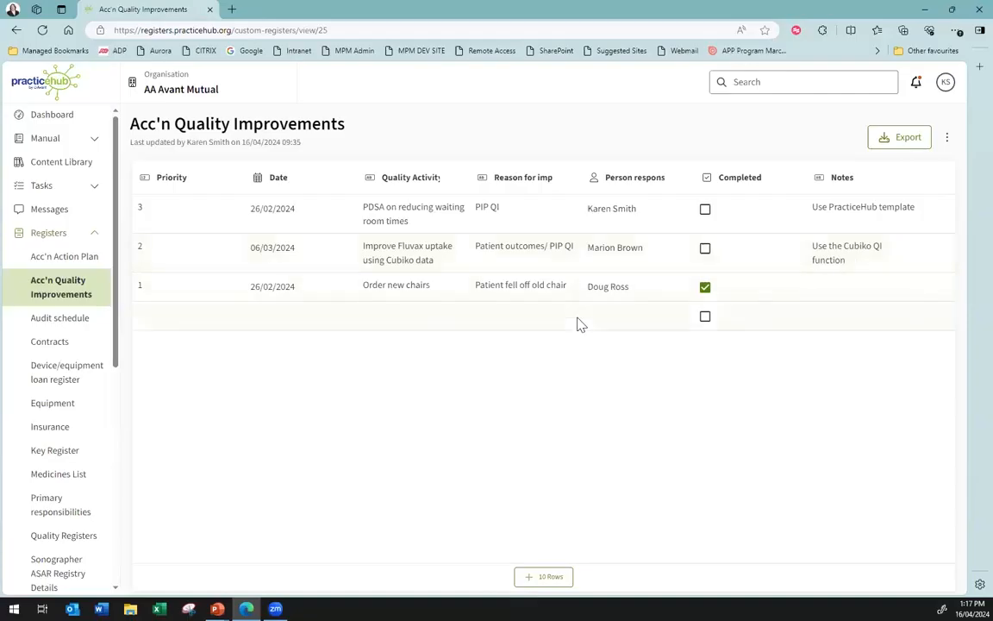
Examine how the Key Register and the Sonographer ASAR Registry Details register are set up
left_click(58, 452)
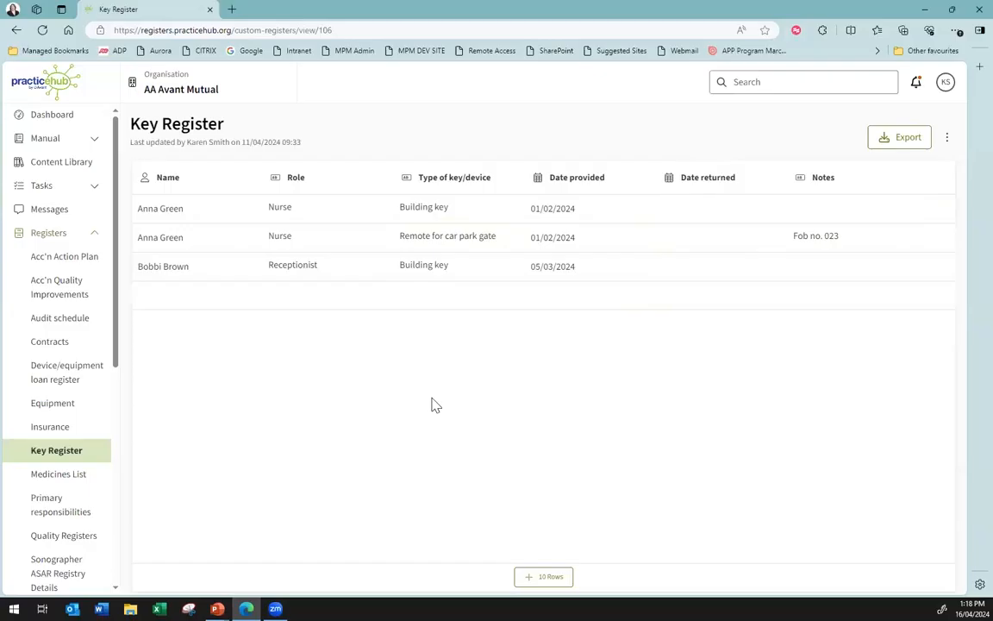
scroll(69, 466, "down", 3)
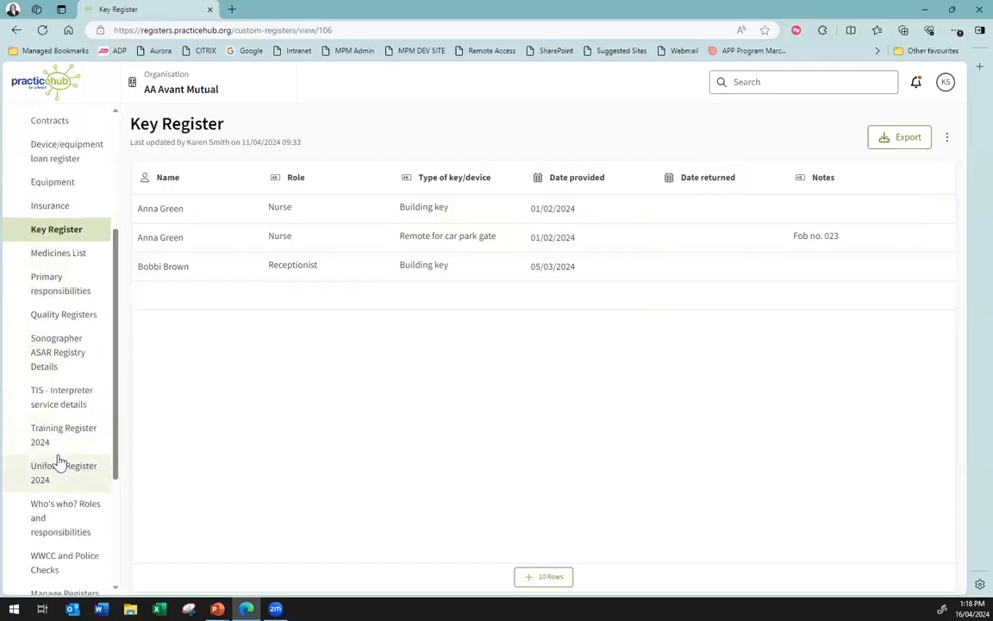
left_click(58, 362)
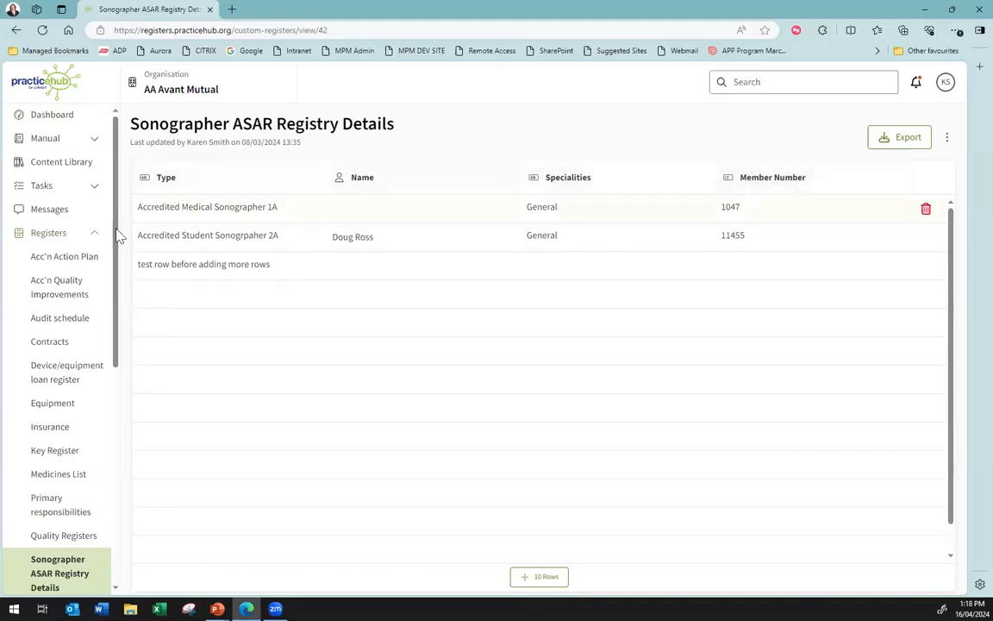
Review the WWCC and Police Checks register and the Training Register 2024 as further examples
scroll(62, 349, "down", 3)
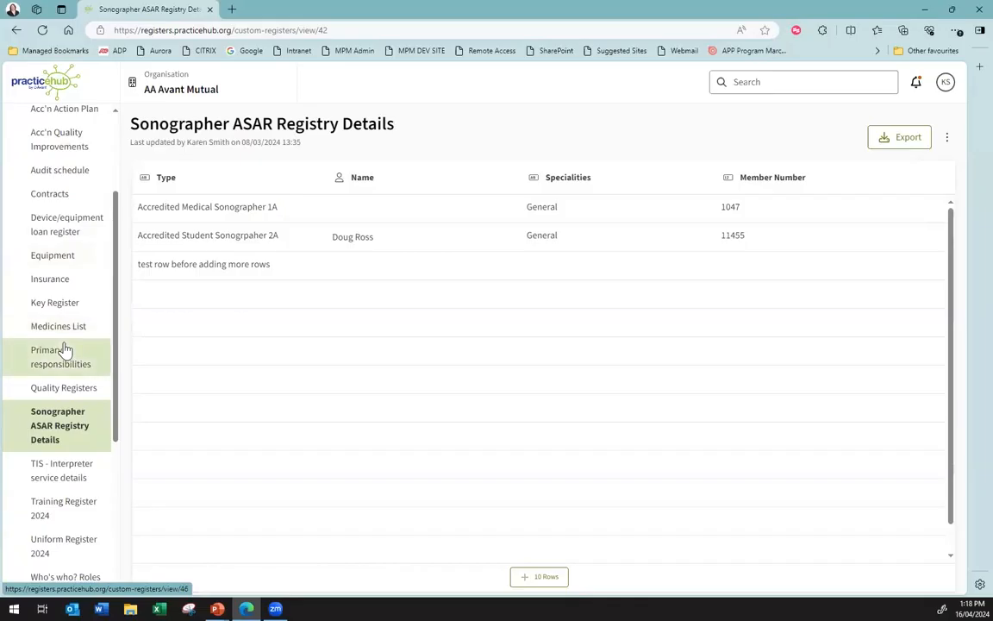
scroll(86, 388, "down", 5)
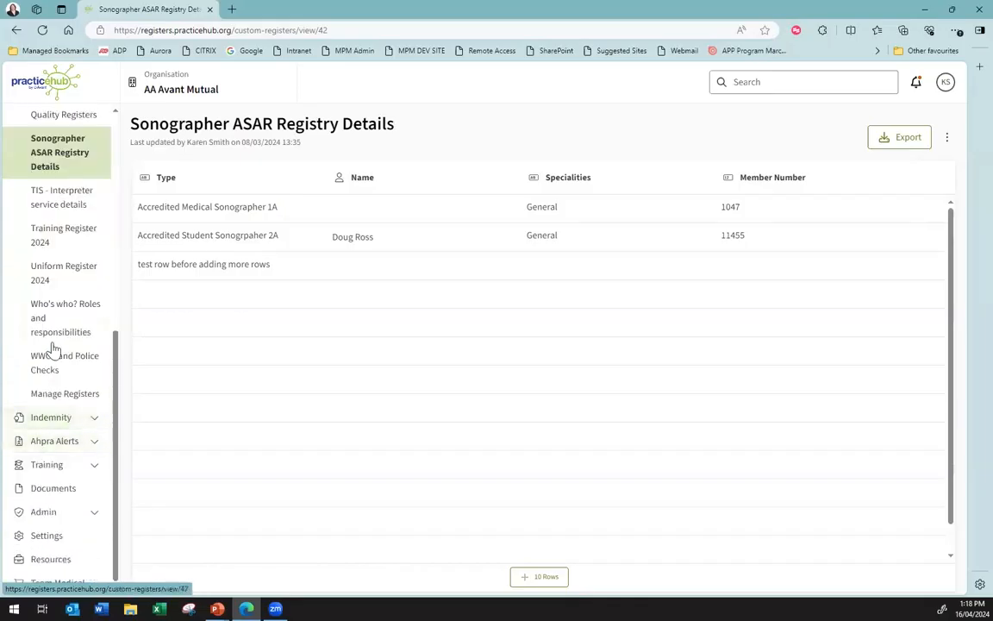
left_click(63, 366)
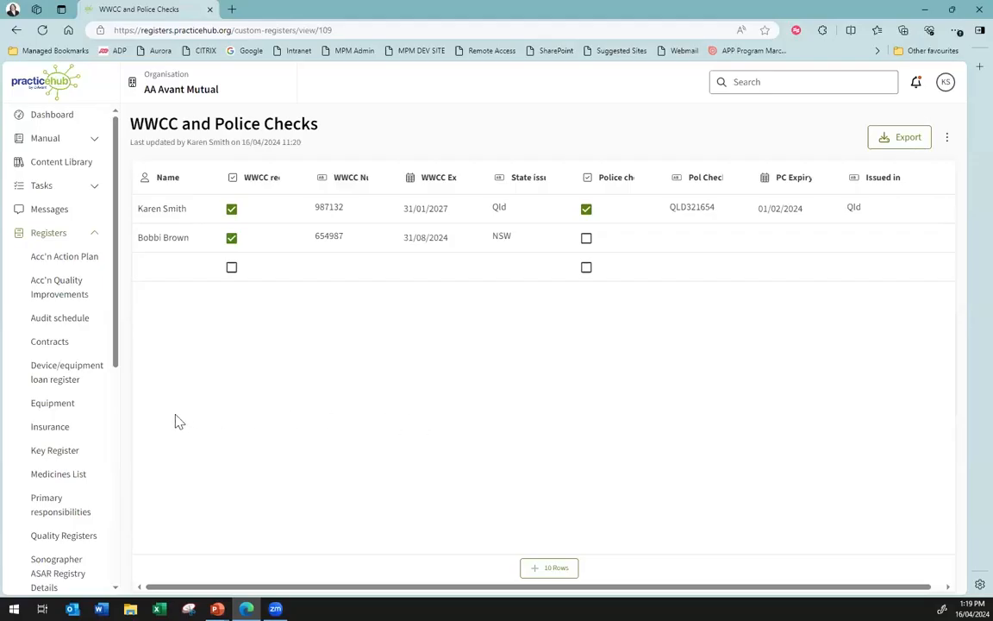
scroll(86, 422, "down", 5)
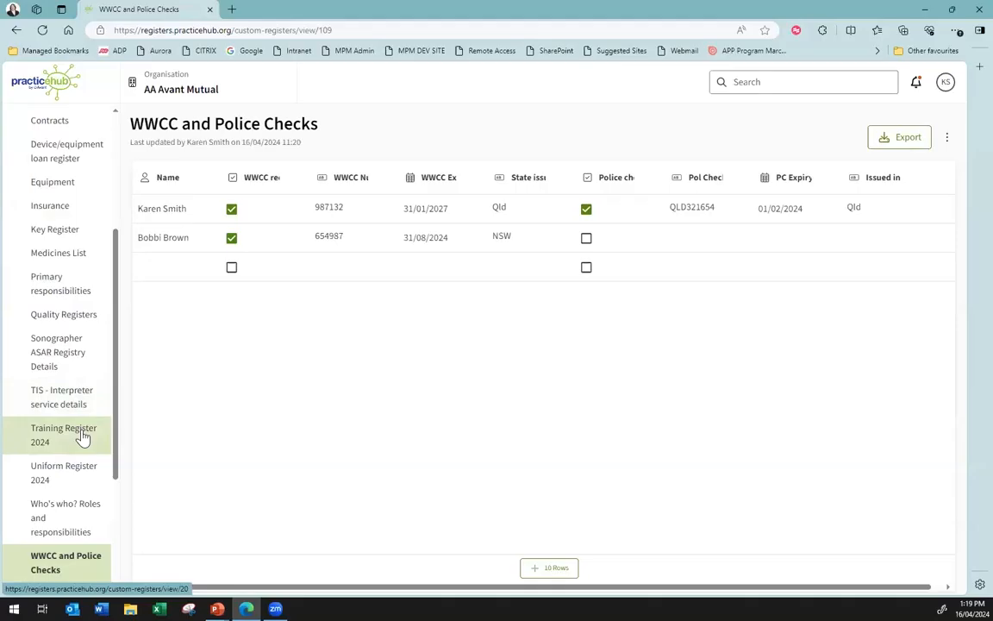
left_click(82, 438)
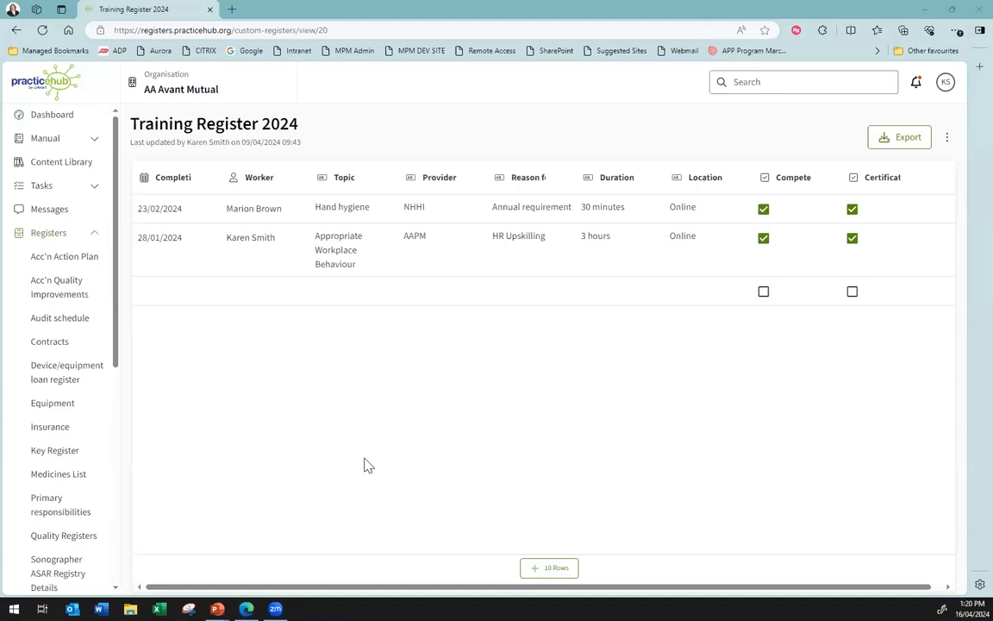
key("alt+Tab")
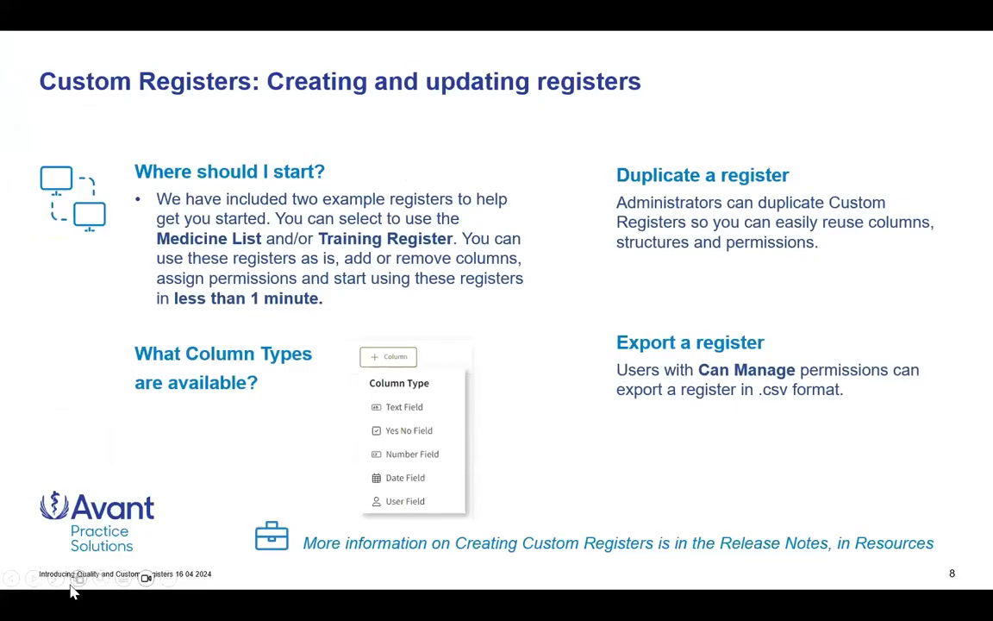
key("Right")
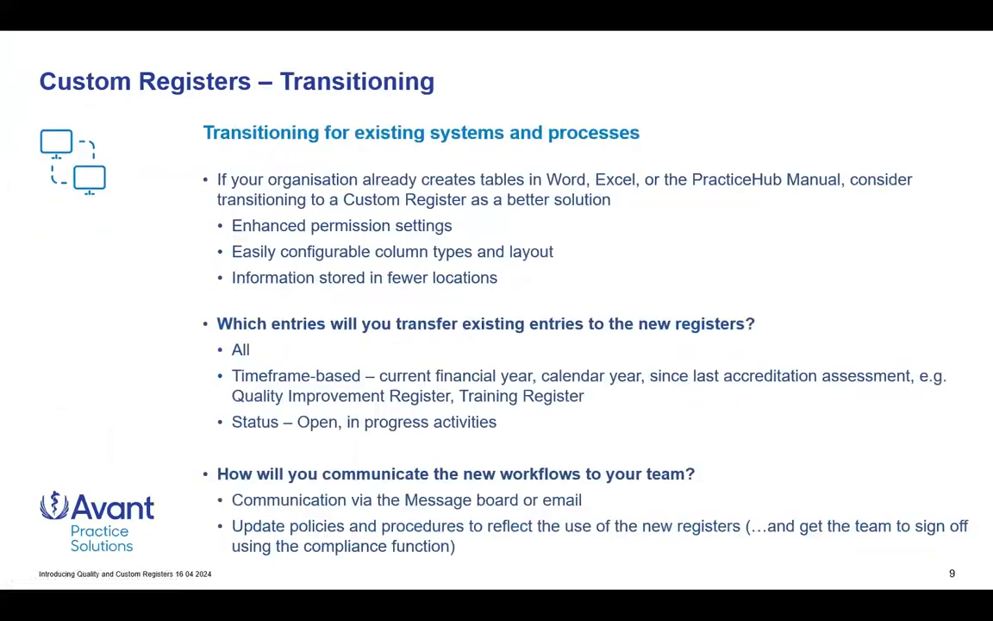